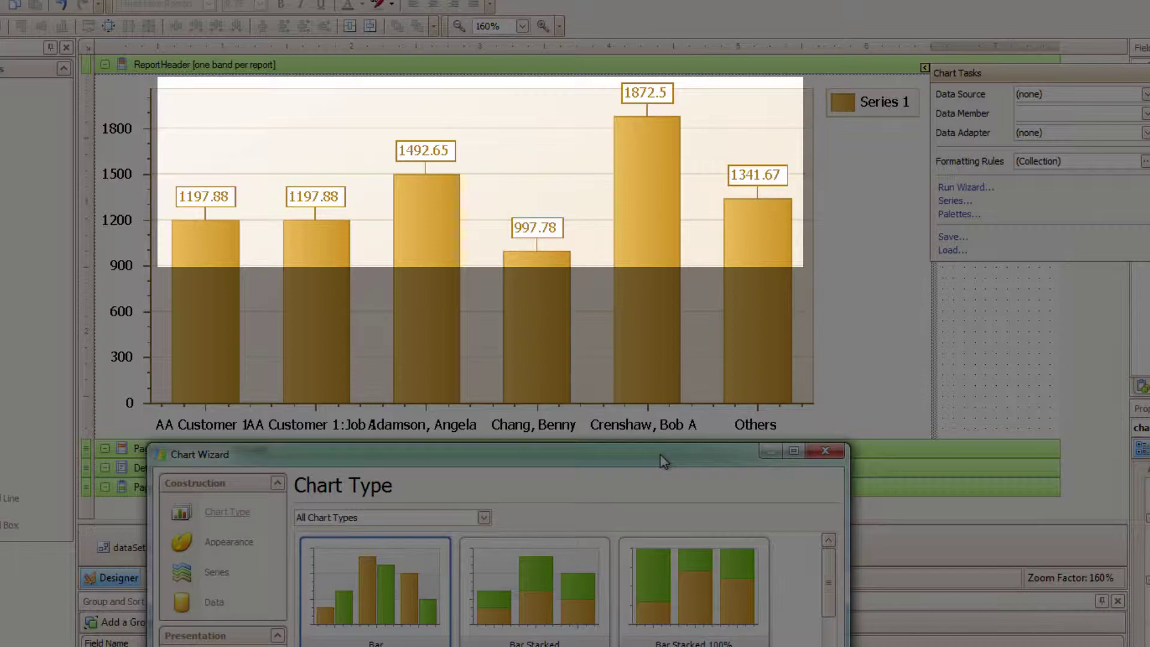
Sort the points of Series 1 in descending order by value in the chart's series options.
left_click_drag(663, 461, 706, 40)
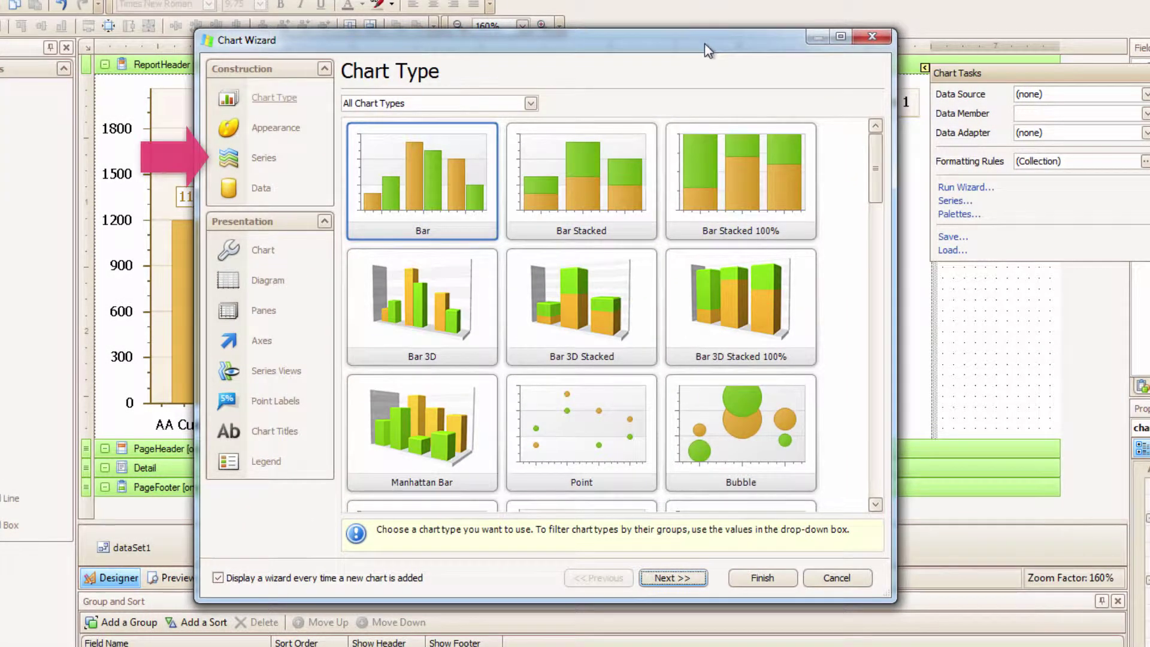
left_click(271, 161)
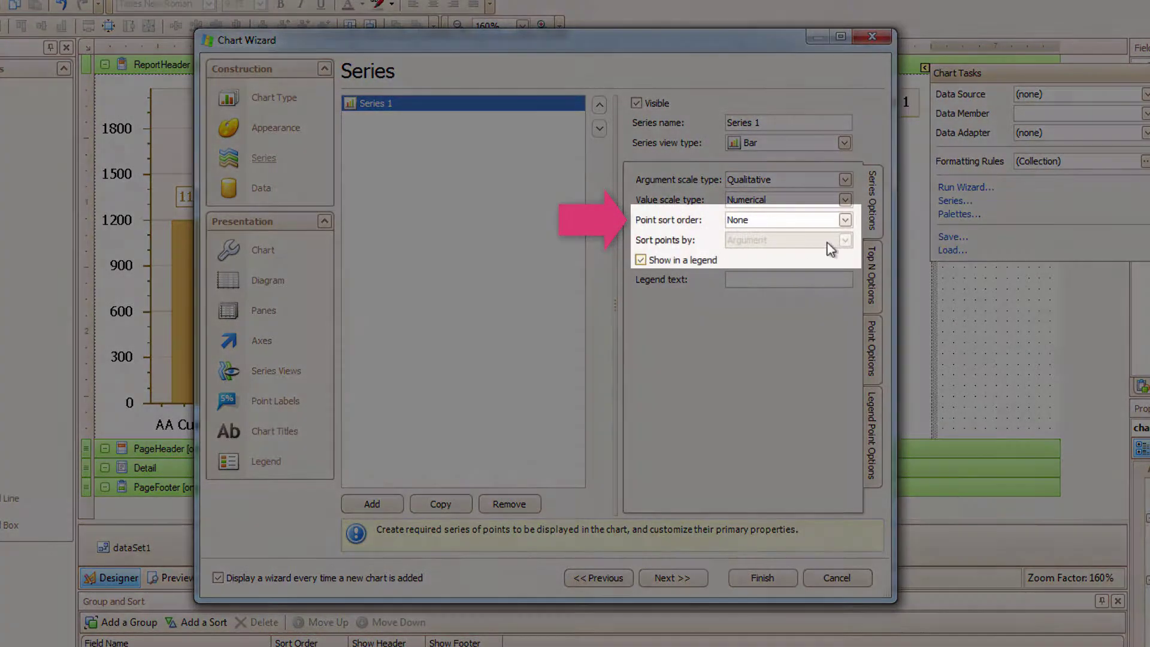
left_click(845, 219)
left_click(786, 260)
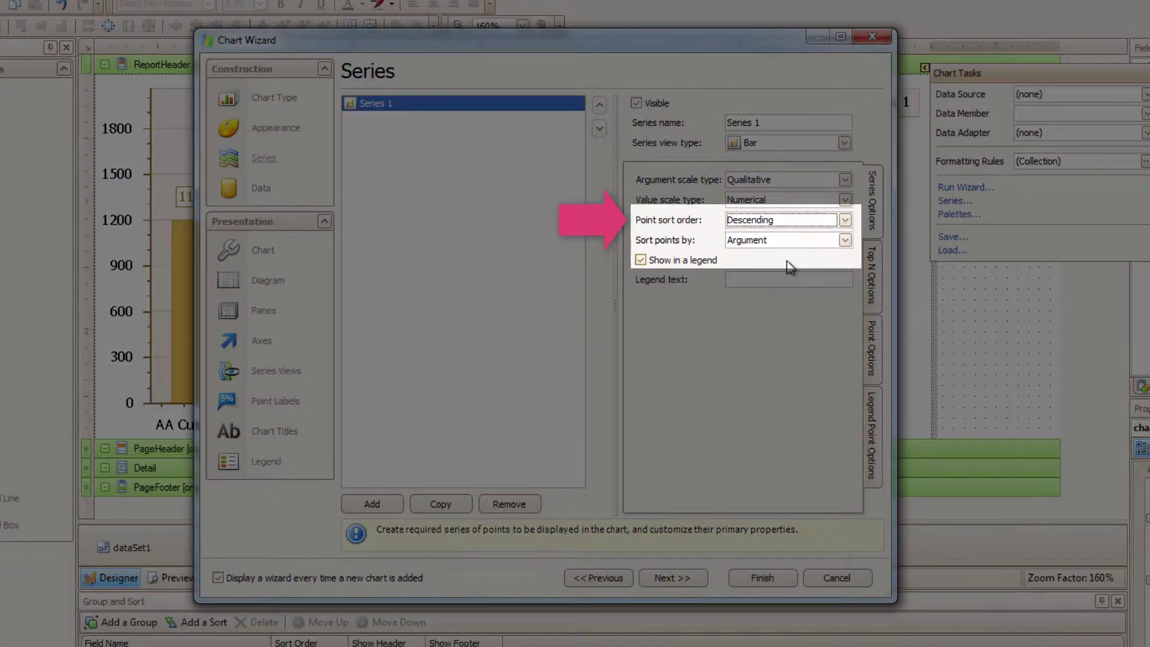
left_click(844, 239)
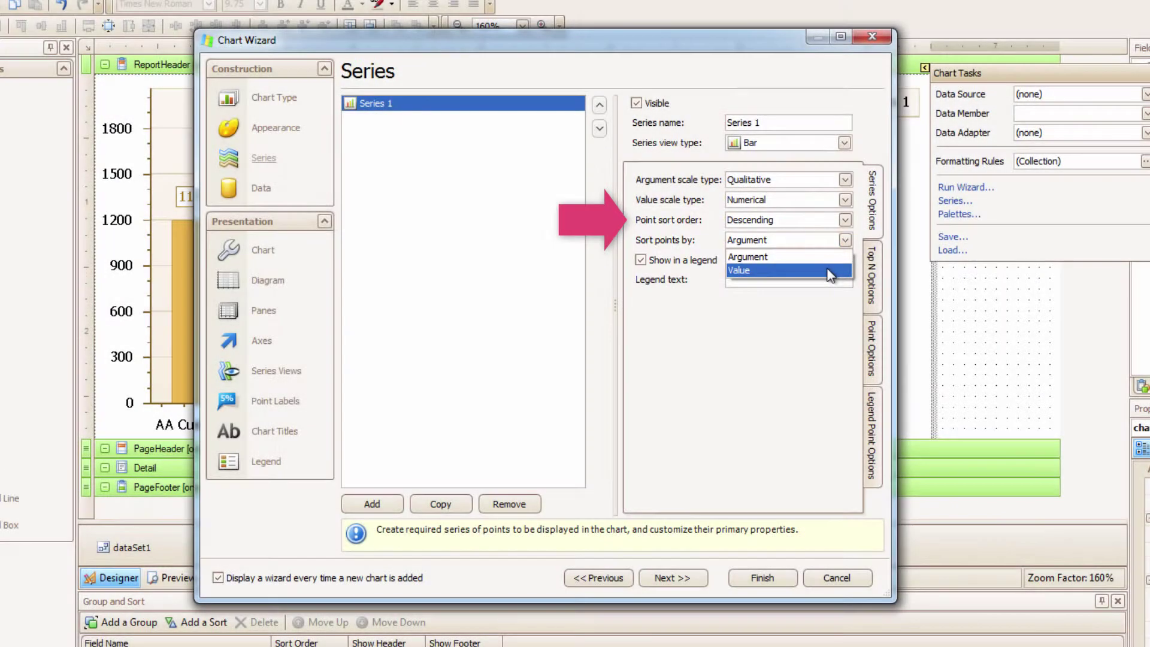
left_click(827, 270)
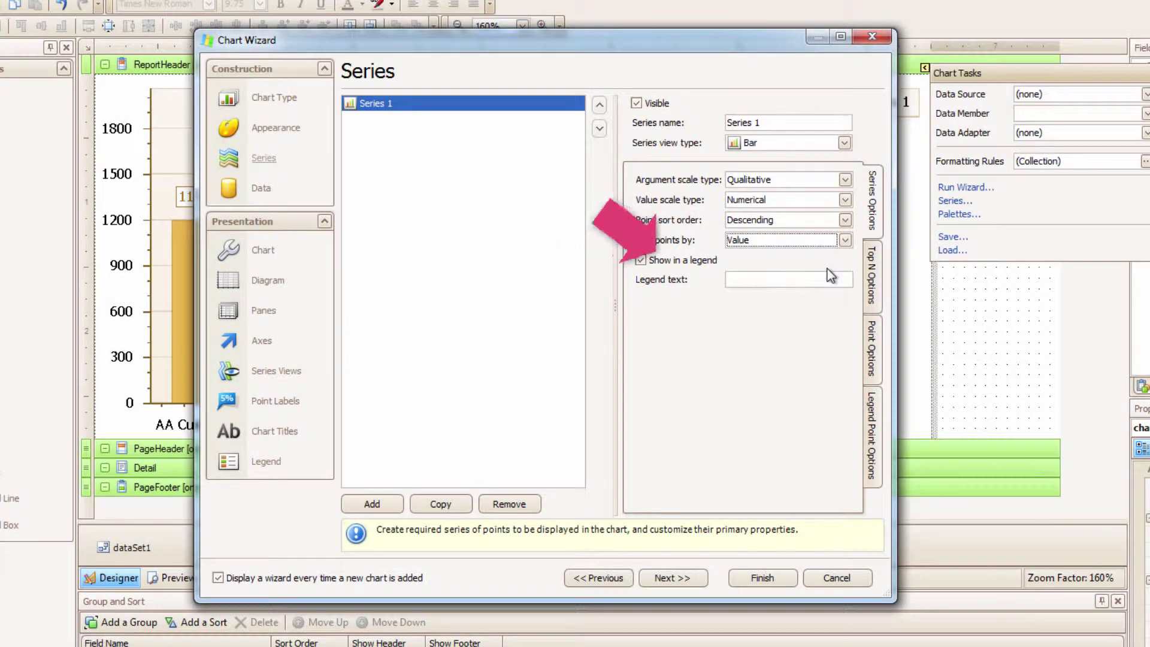
Set the value format of Series 1's points to Currency and apply the wizard's changes to the chart.
left_click(872, 345)
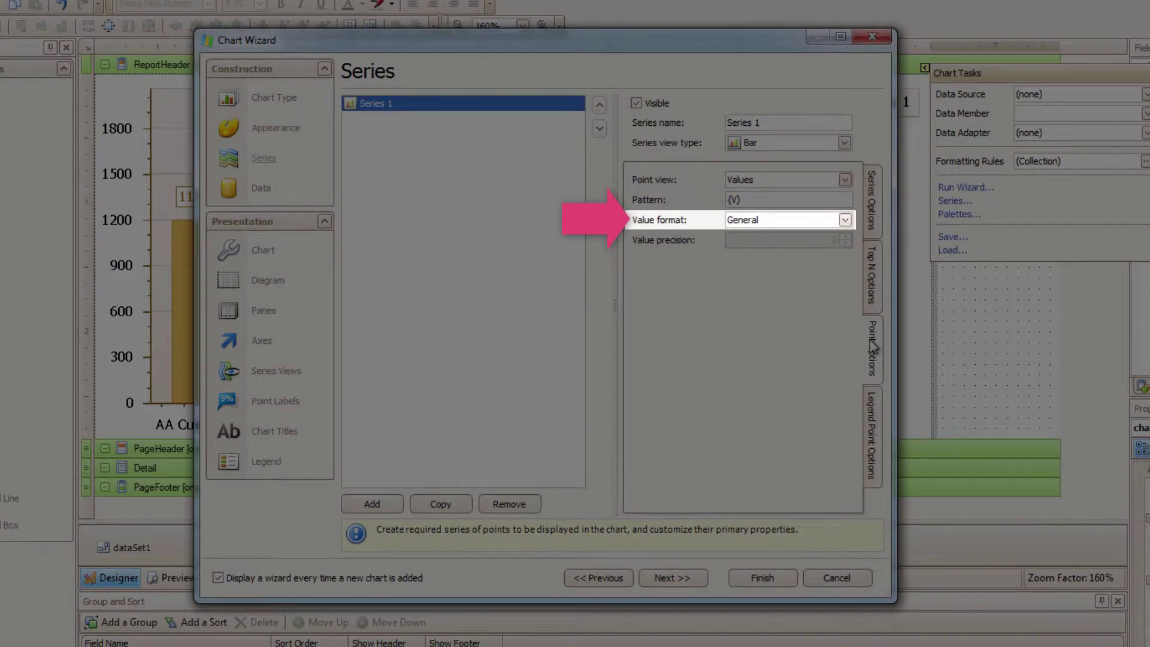
left_click(844, 220)
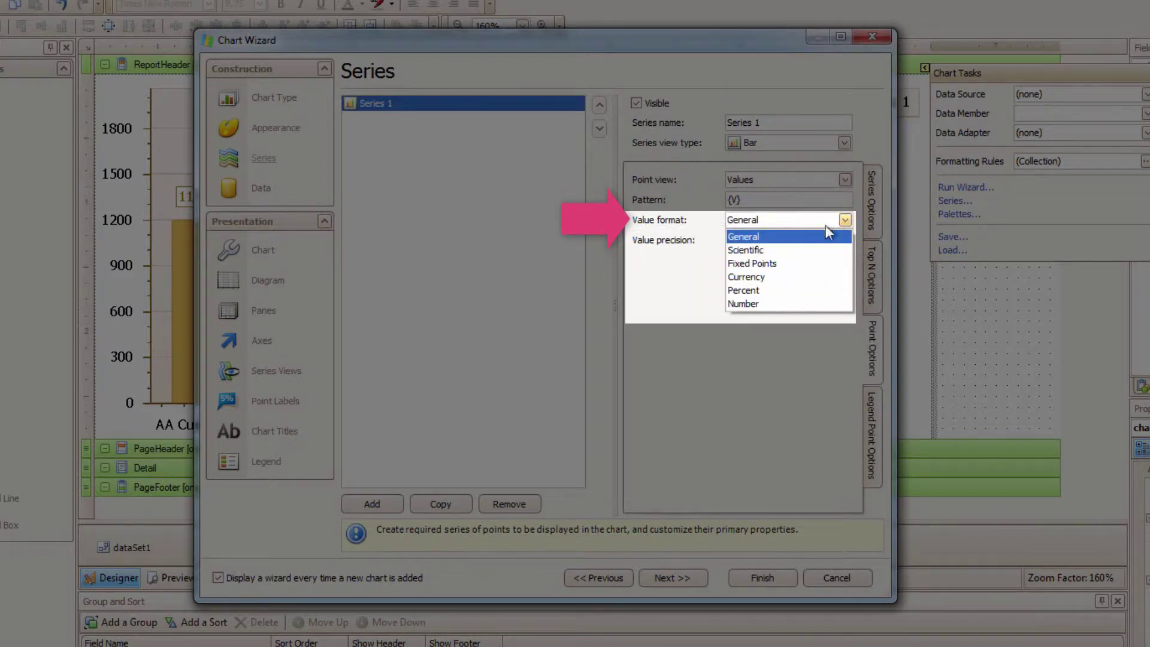
left_click(793, 277)
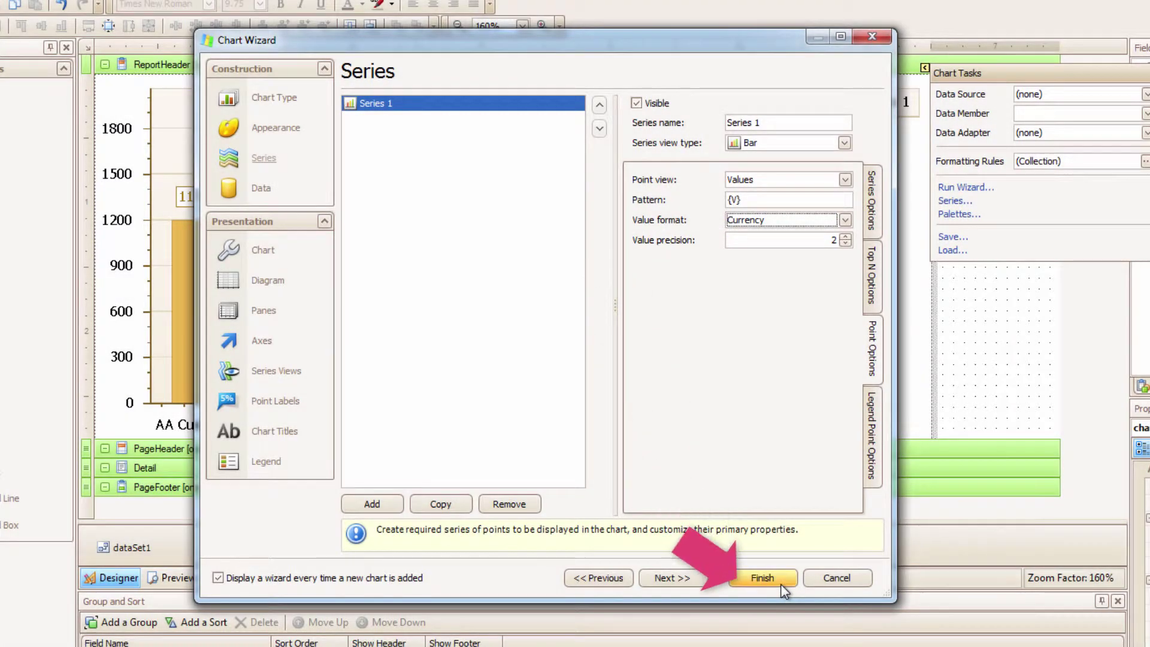
left_click(781, 585)
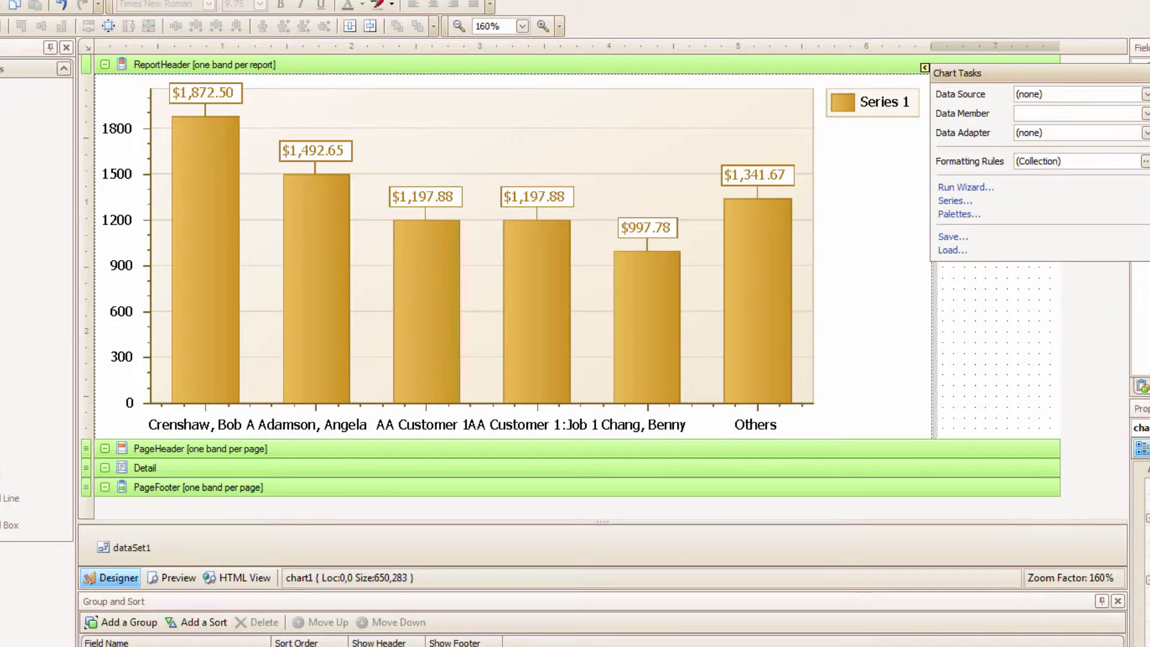
Reopen the chart wizard and review the presentation settings for the chart, the diagram and the default pane.
left_click(977, 188)
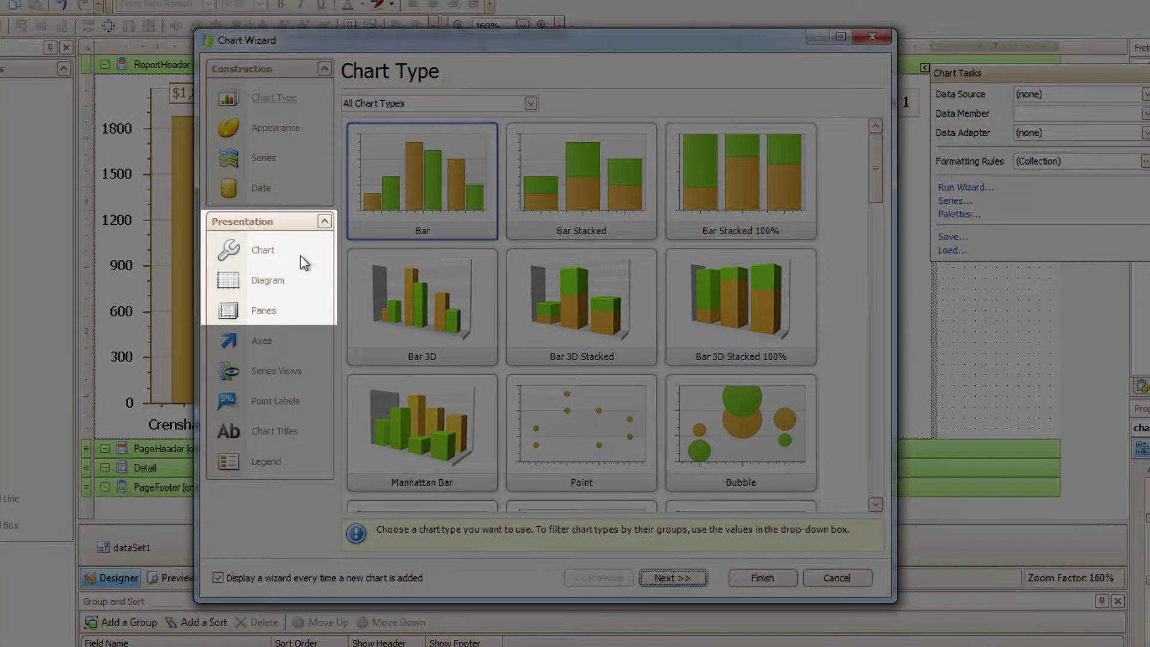
left_click(263, 250)
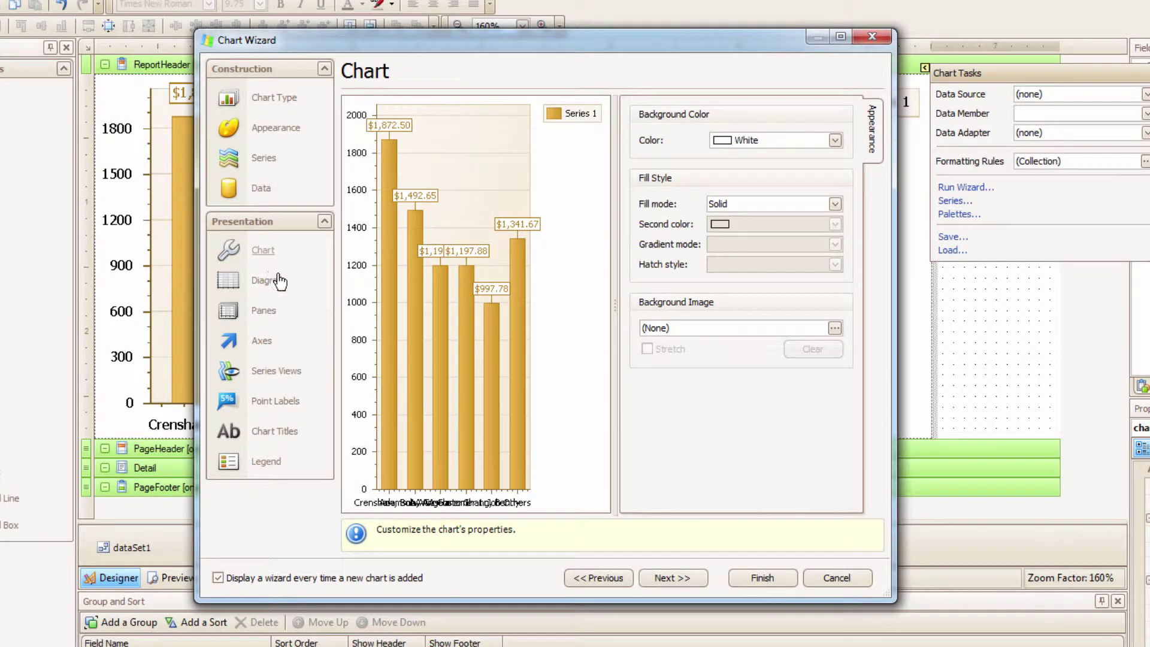
left_click(276, 280)
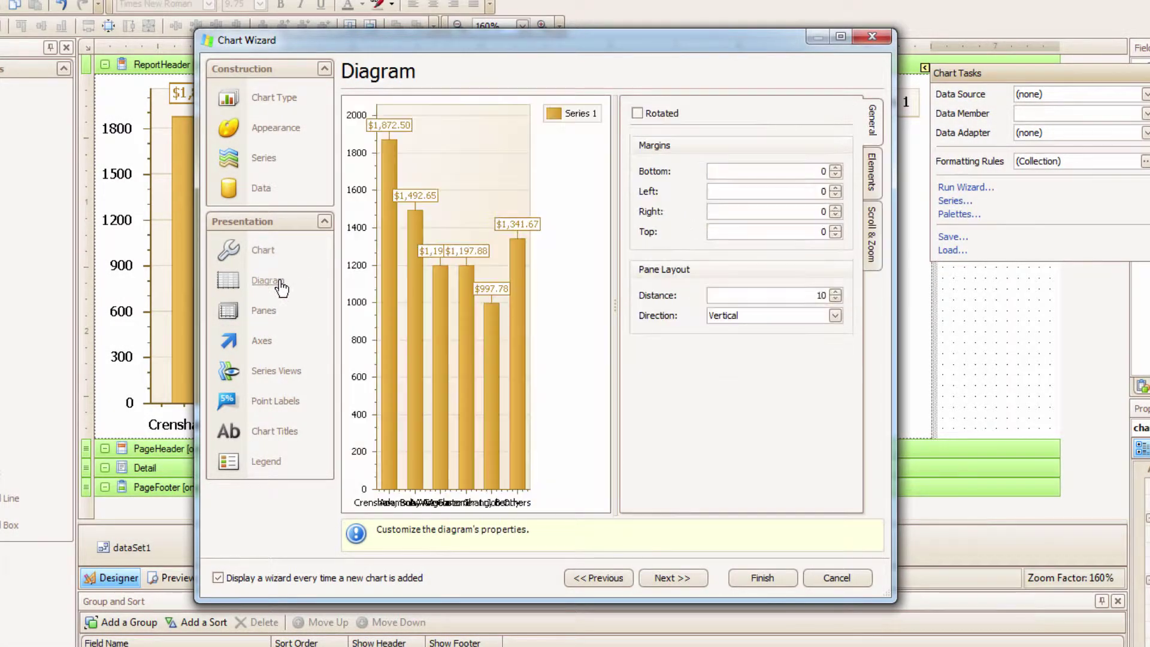
left_click(873, 189)
left_click(868, 225)
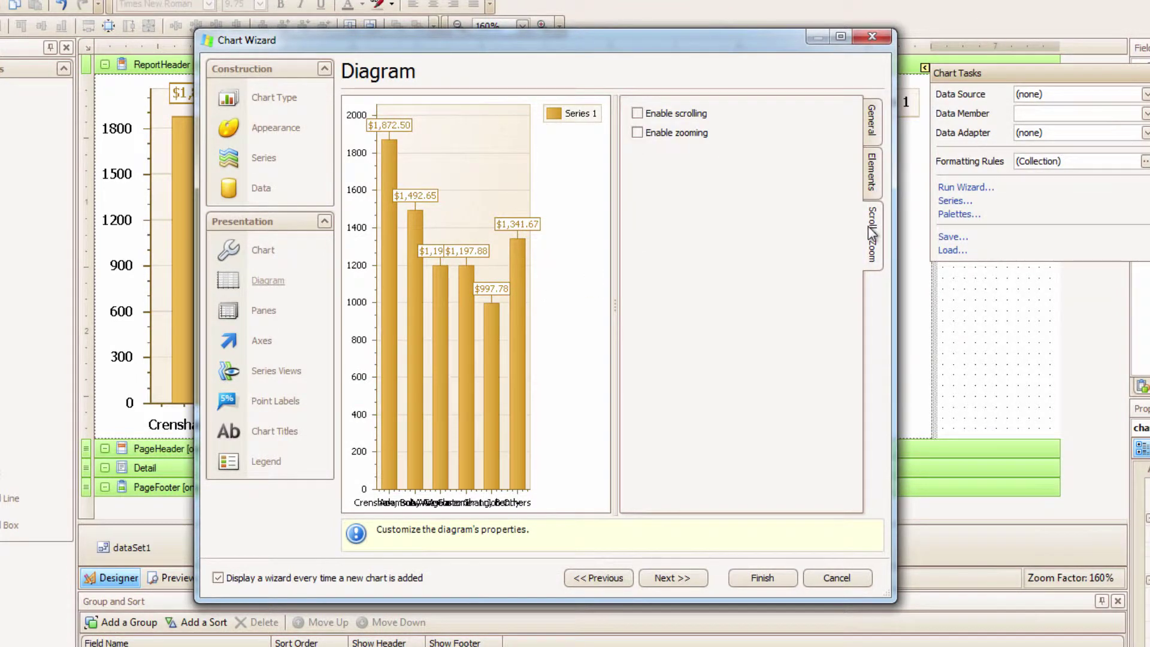
left_click(264, 311)
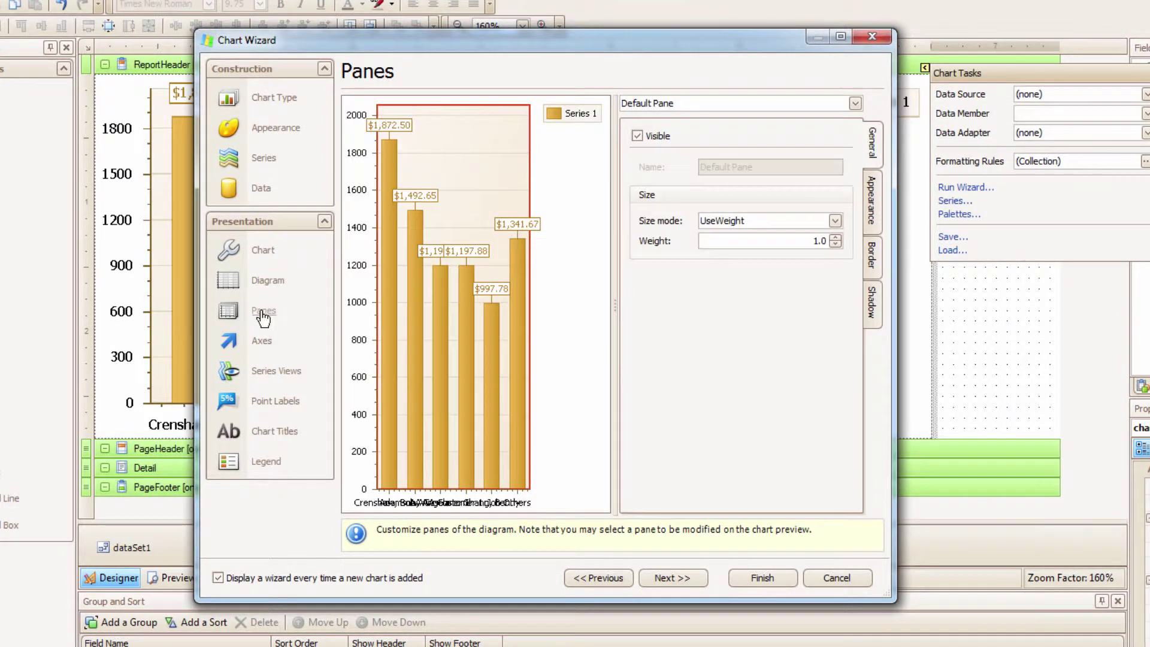
left_click(874, 224)
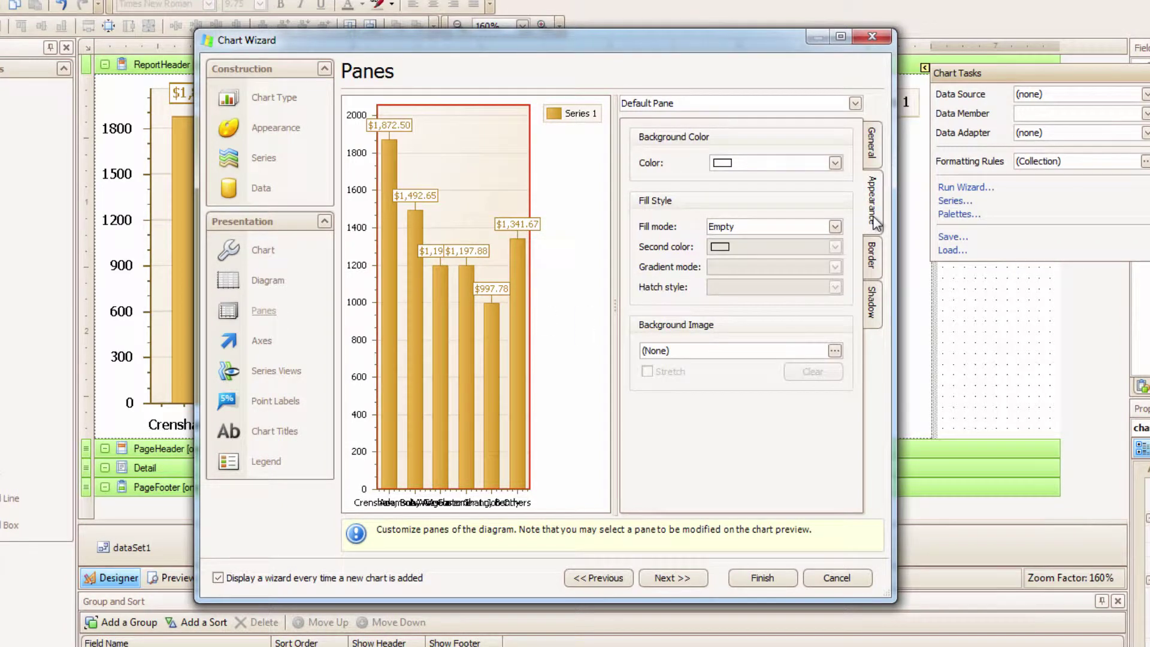
left_click(872, 255)
left_click(874, 303)
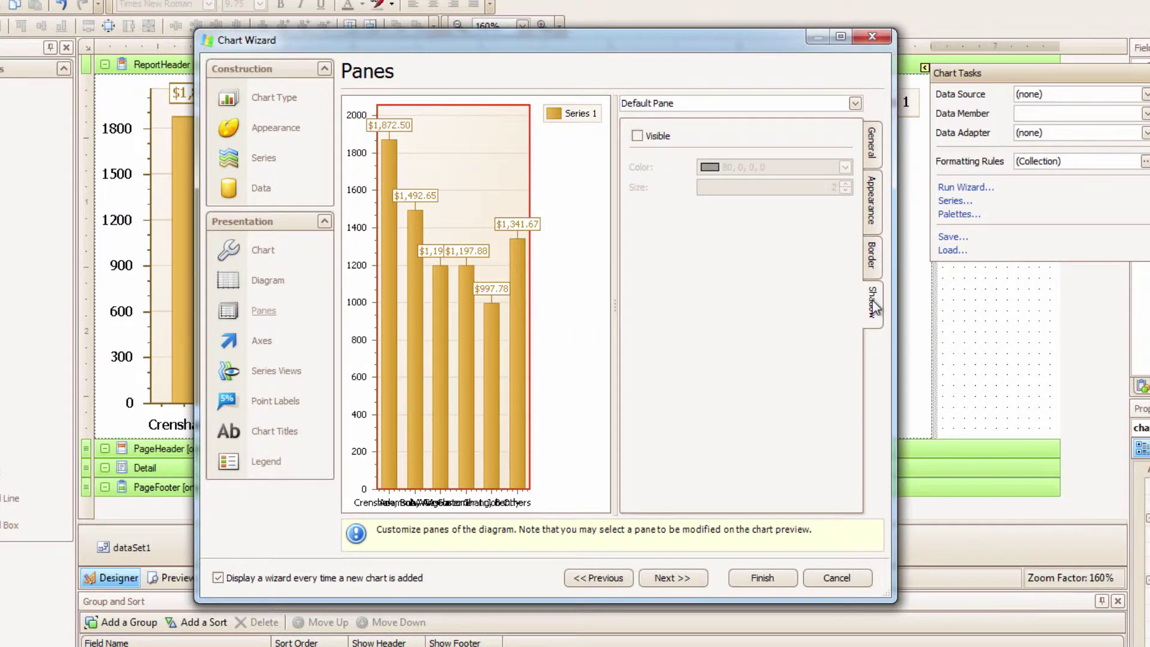
Rotate the diagram so the bars run horizontally, and hide the chart's legend.
left_click(280, 281)
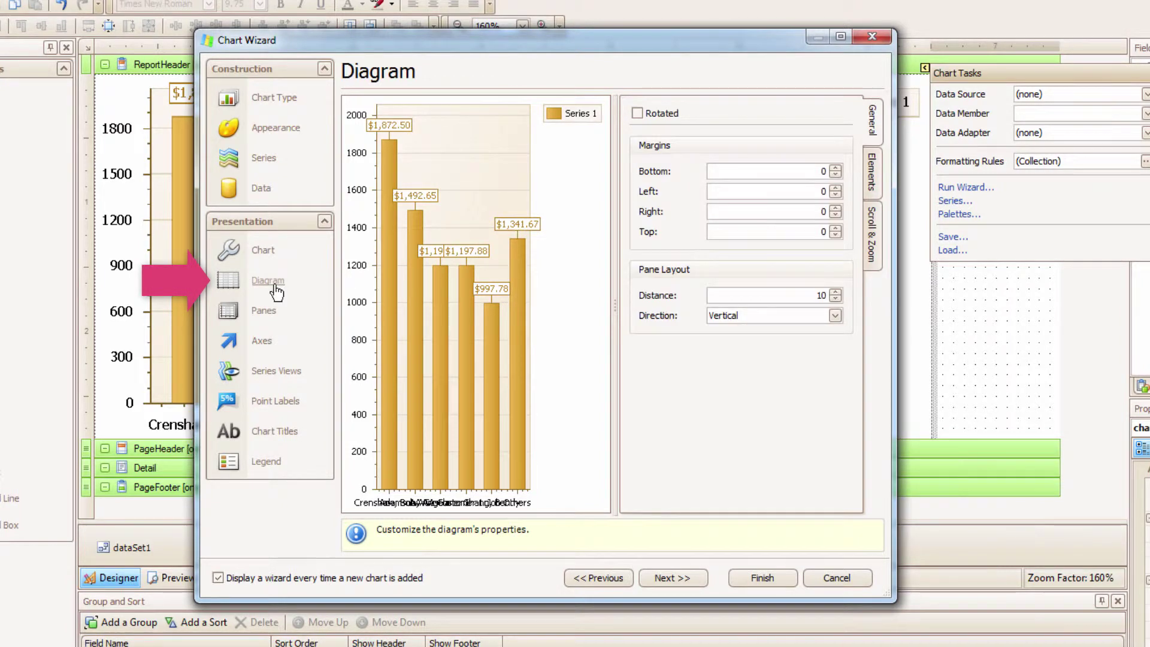
left_click(660, 115)
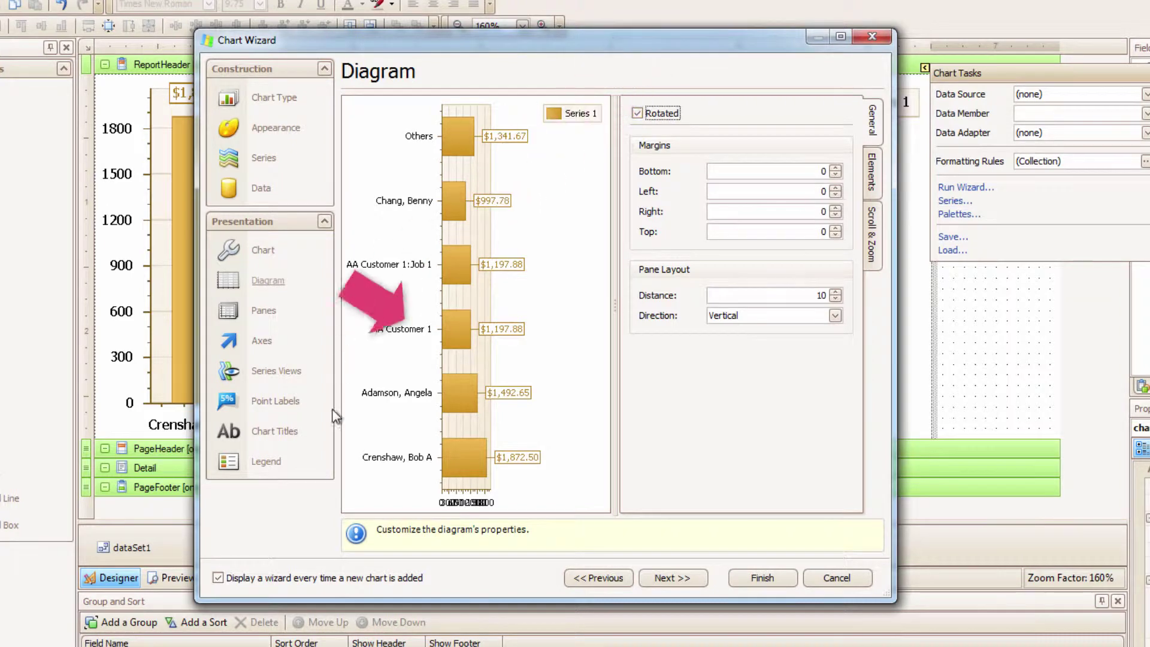
left_click(271, 464)
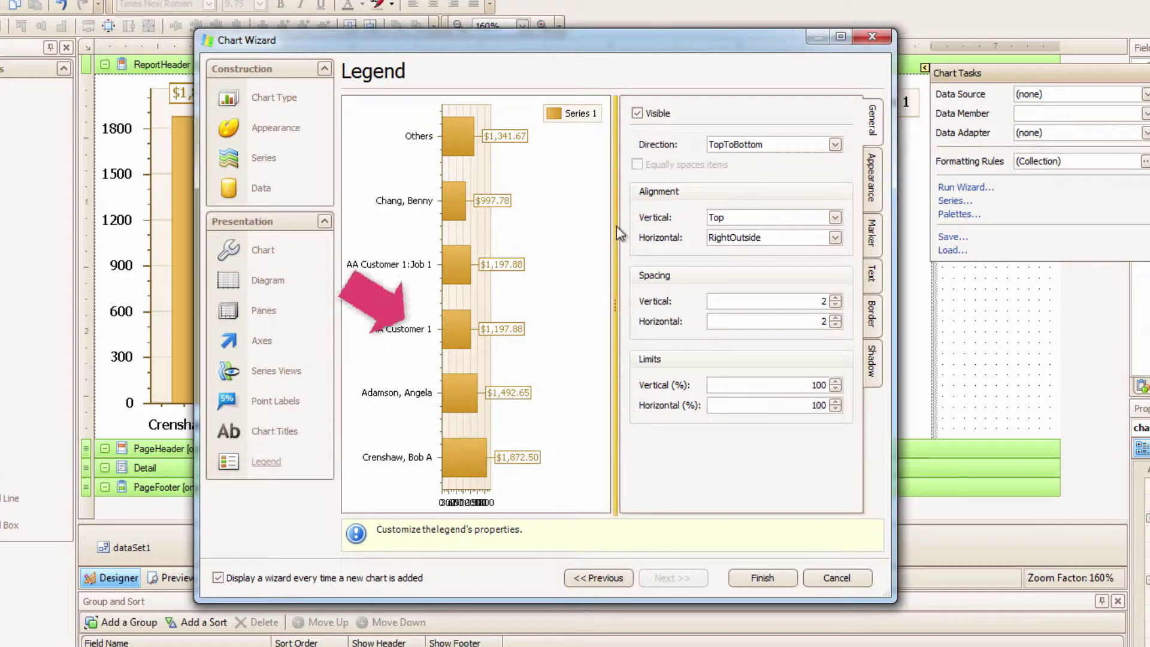
left_click(658, 113)
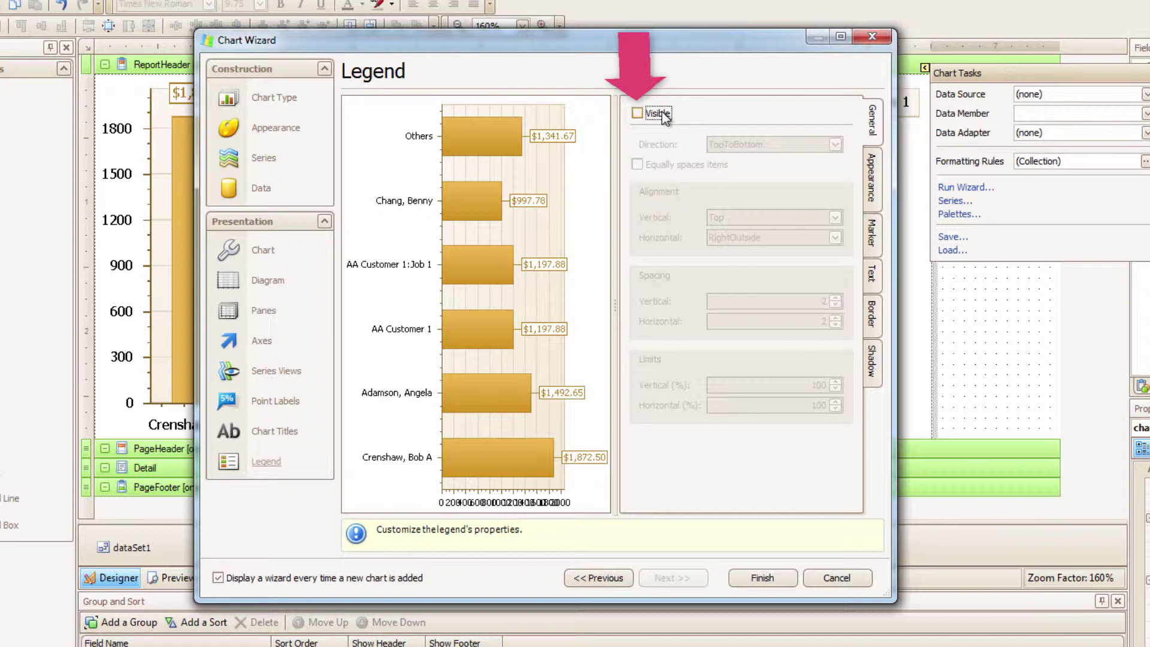
Reverse the order of the primary X axis and hide its minor tickmarks.
left_click(264, 341)
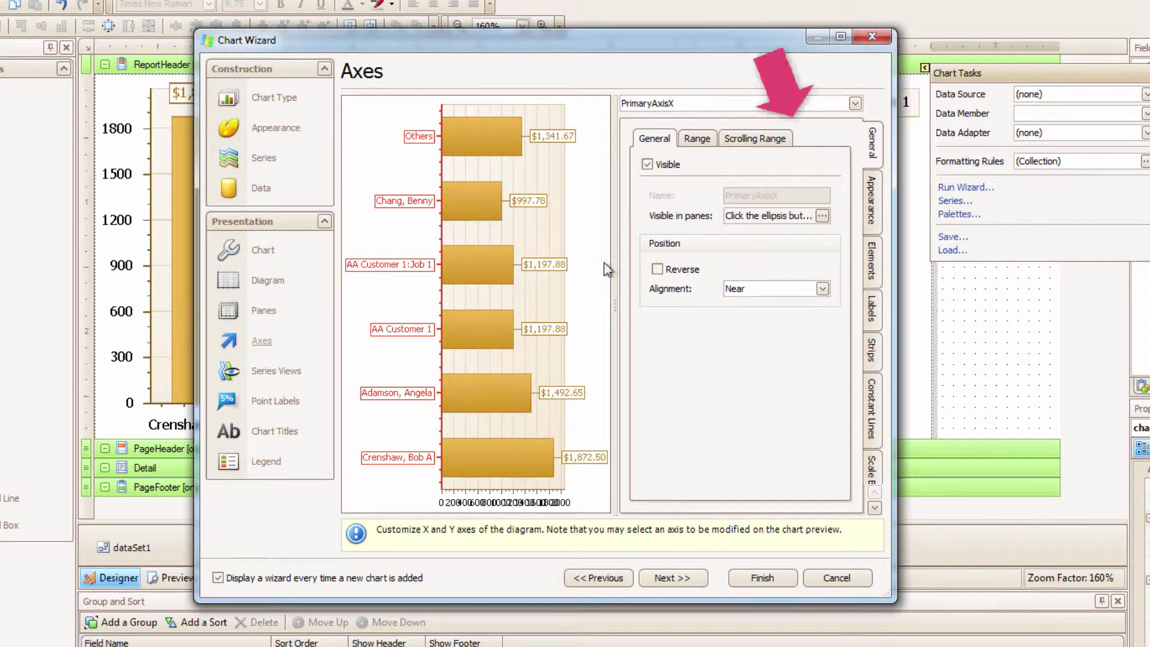
left_click(855, 104)
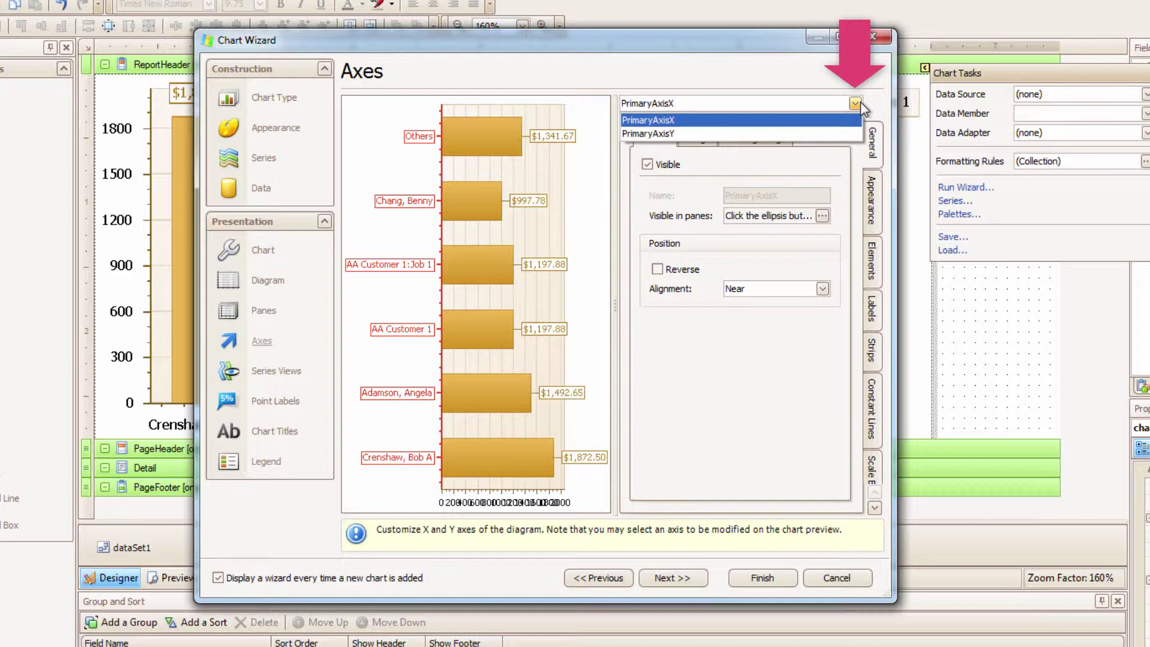
left_click(690, 270)
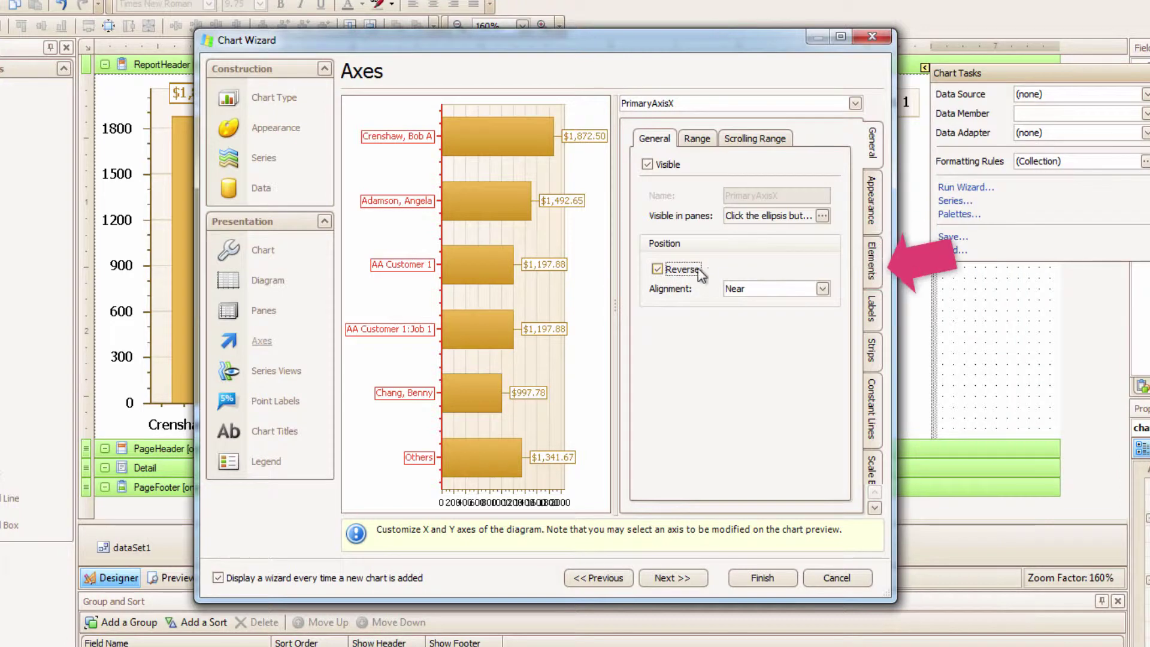
left_click(871, 272)
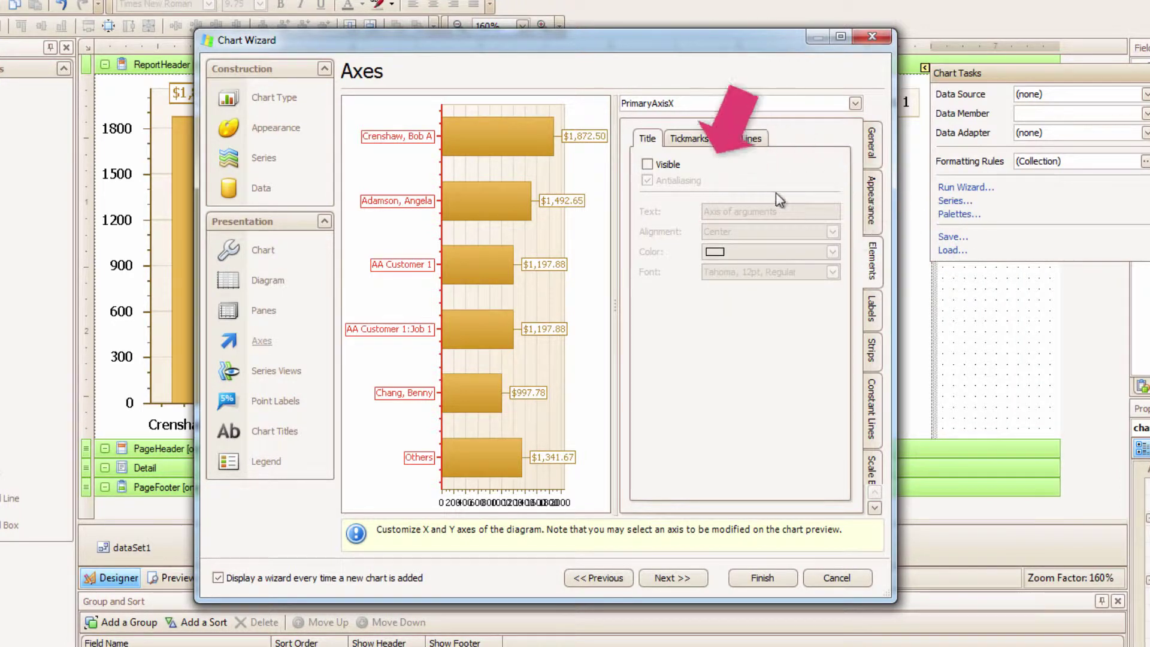
left_click(692, 138)
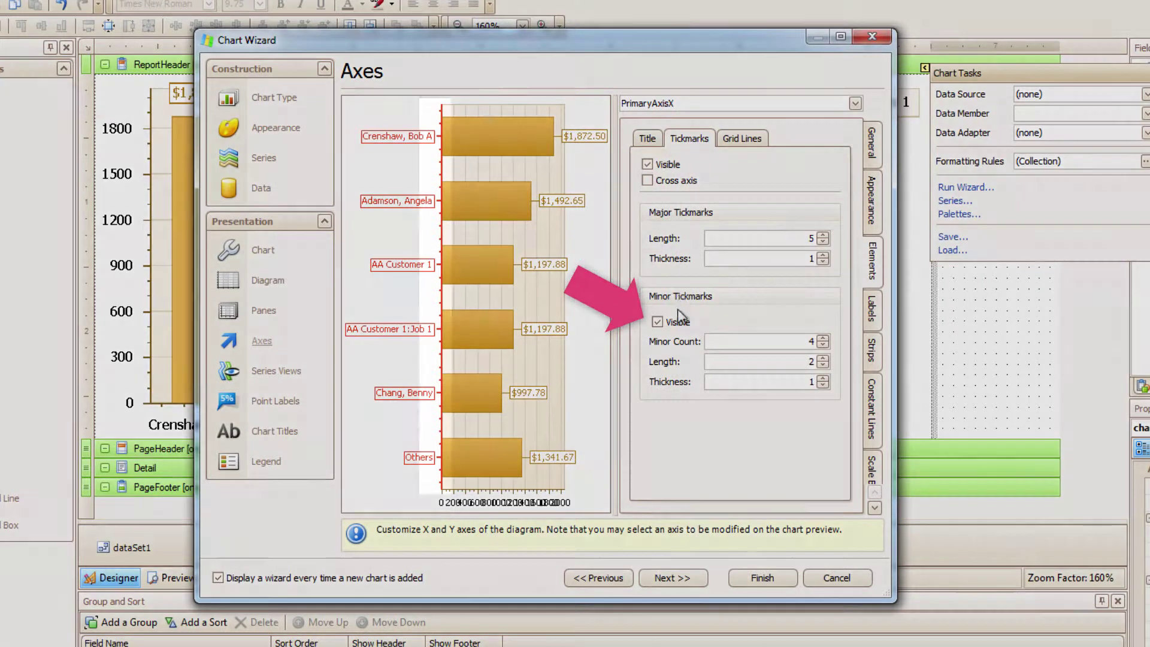
left_click(677, 322)
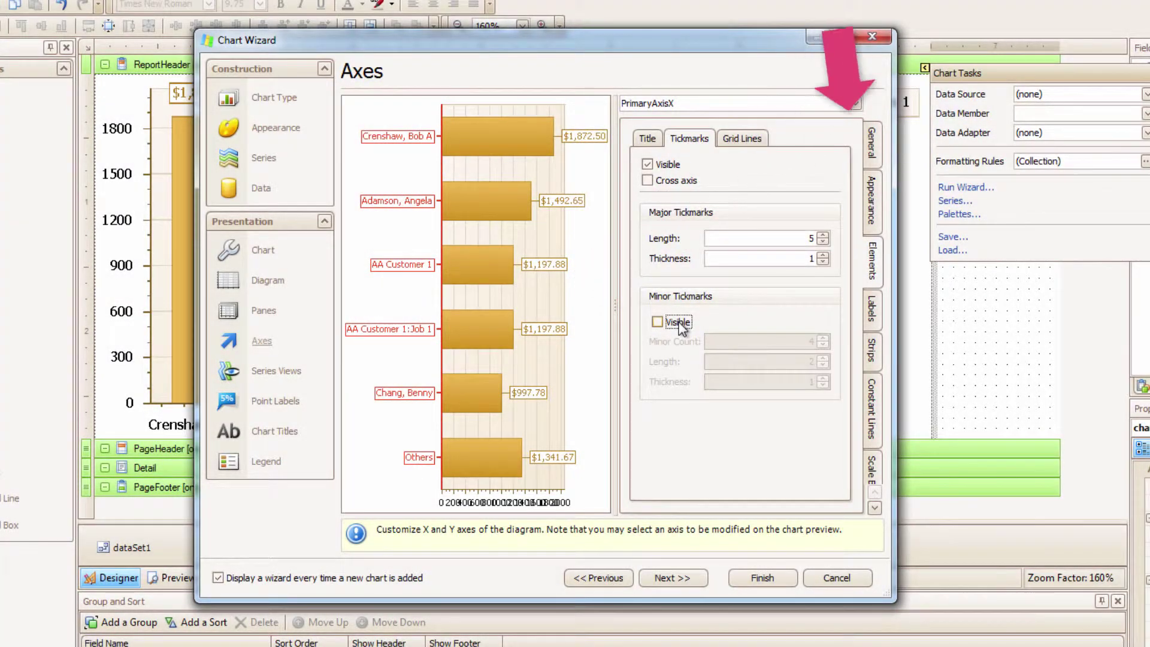
Format the primary Y axis values as Currency with a precision of 0.
left_click(860, 103)
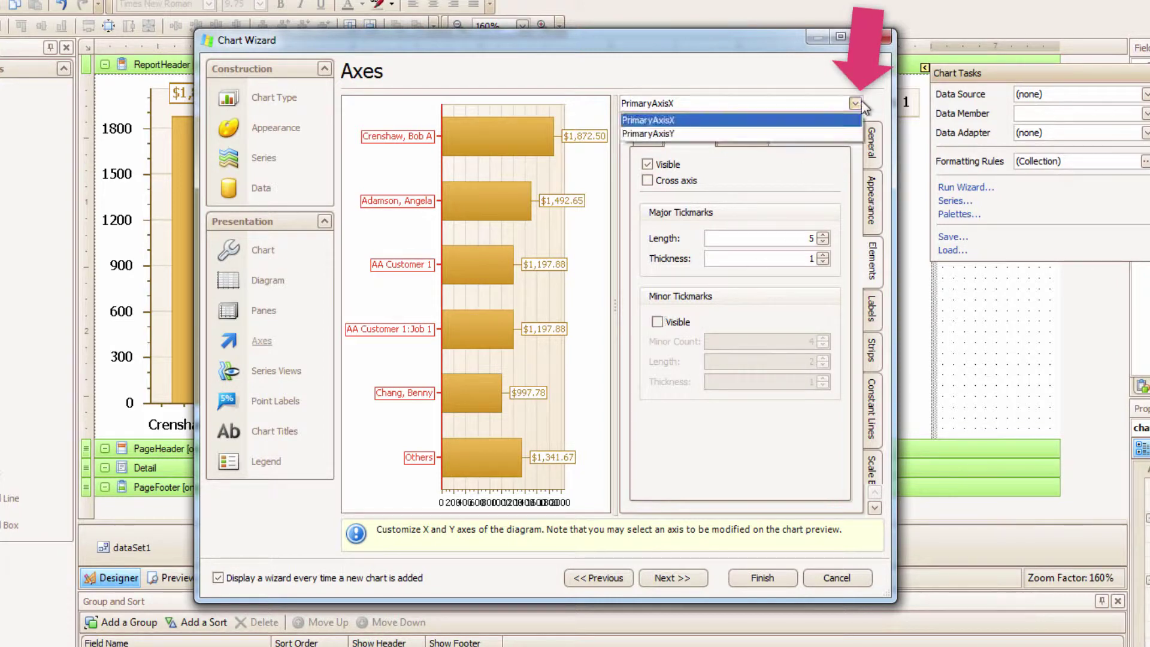
left_click(764, 133)
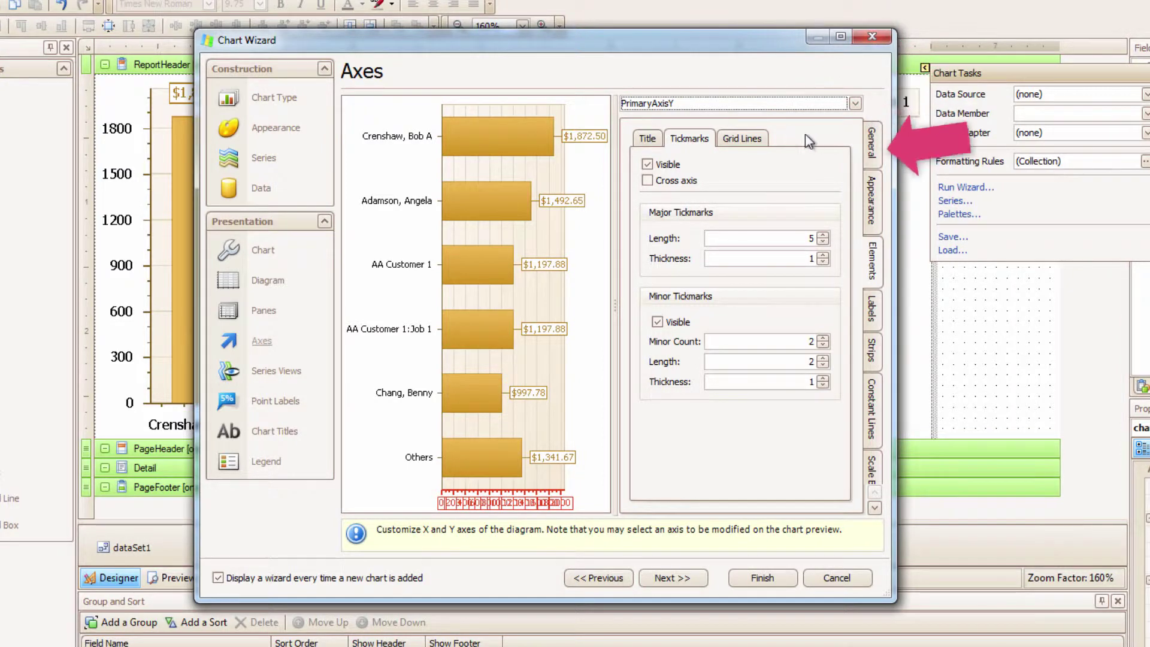
left_click(871, 149)
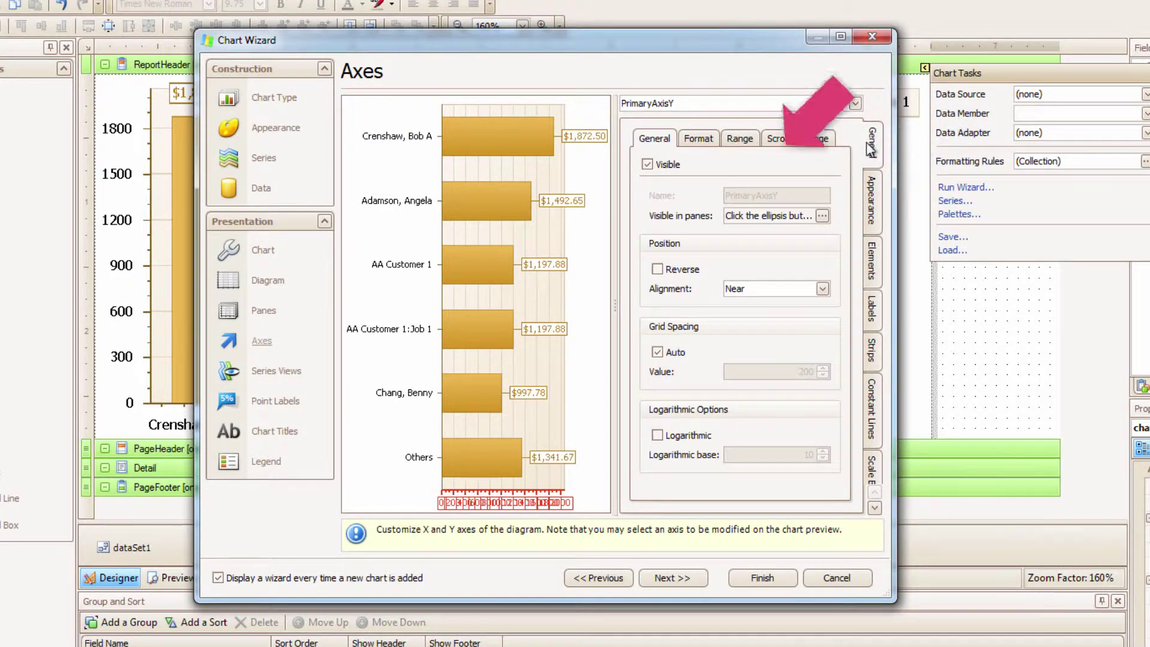
left_click(699, 138)
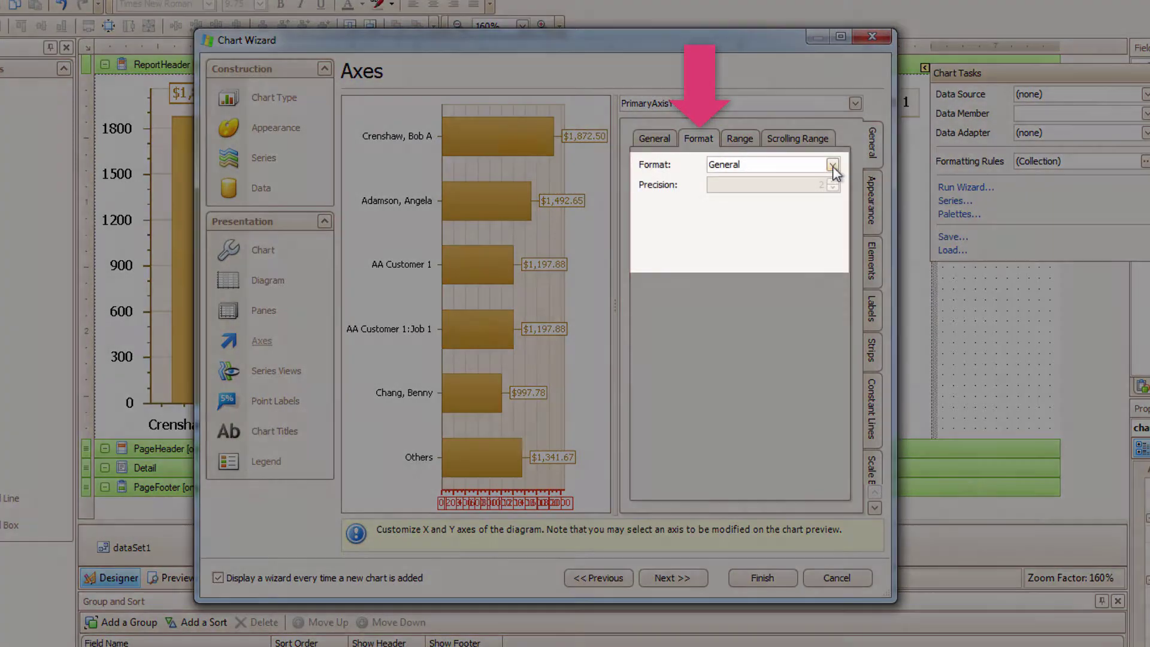
left_click(832, 166)
left_click(773, 219)
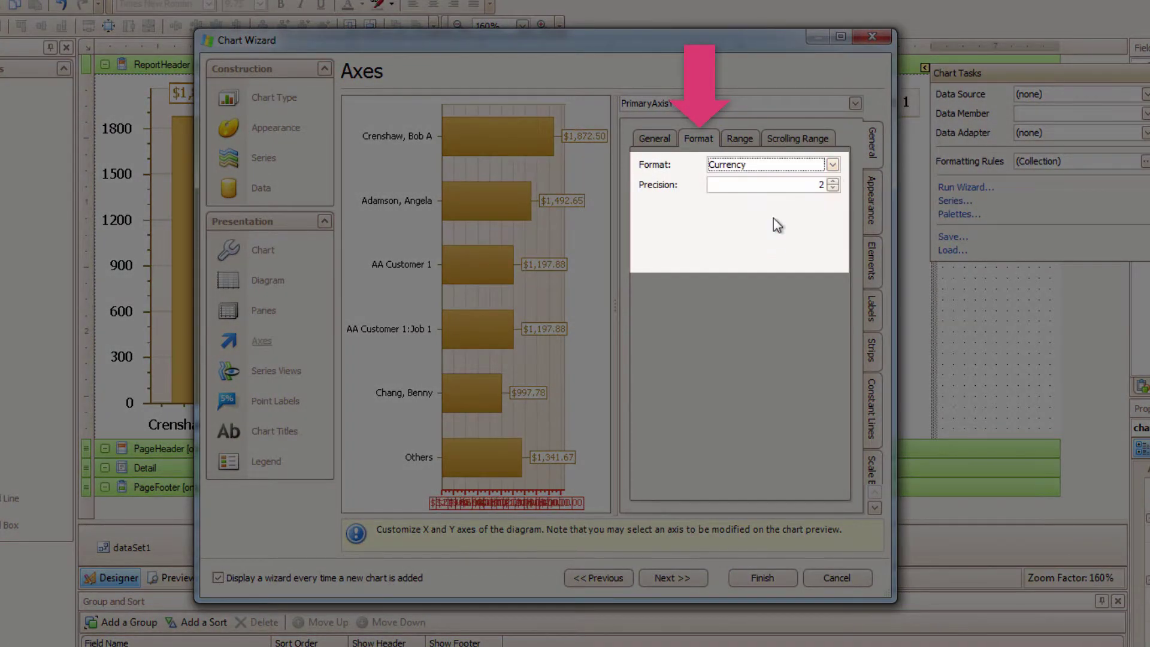
left_click(833, 187)
left_click(833, 187)
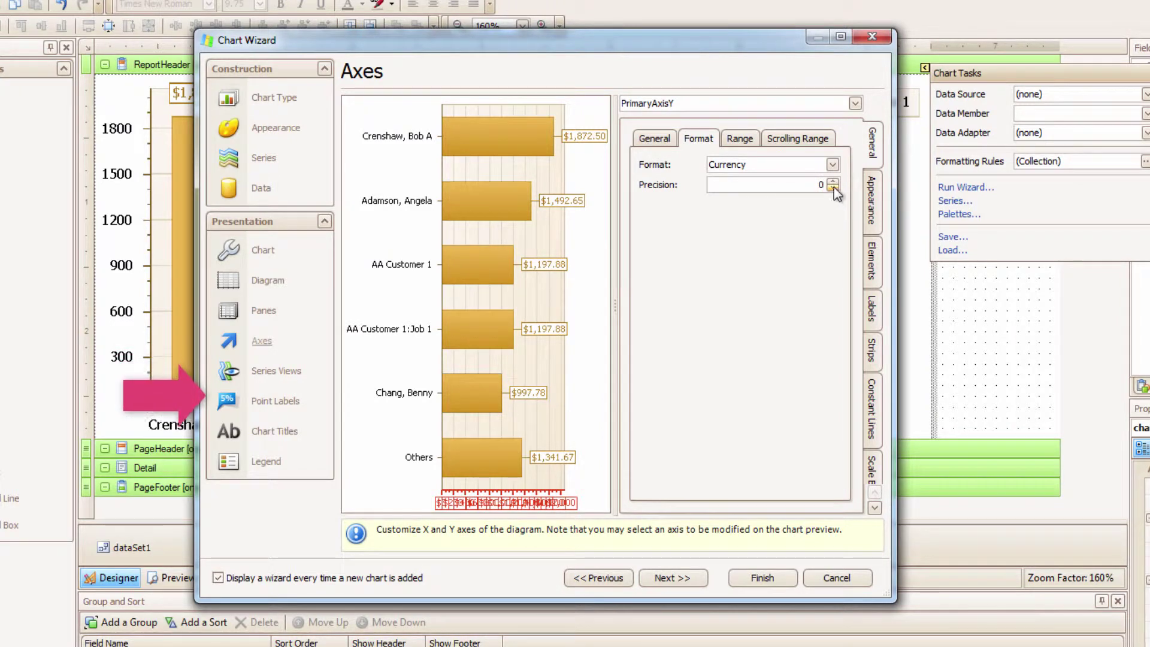
Set the position of Series 1's point labels to Center so they sit inside the bars.
left_click(293, 405)
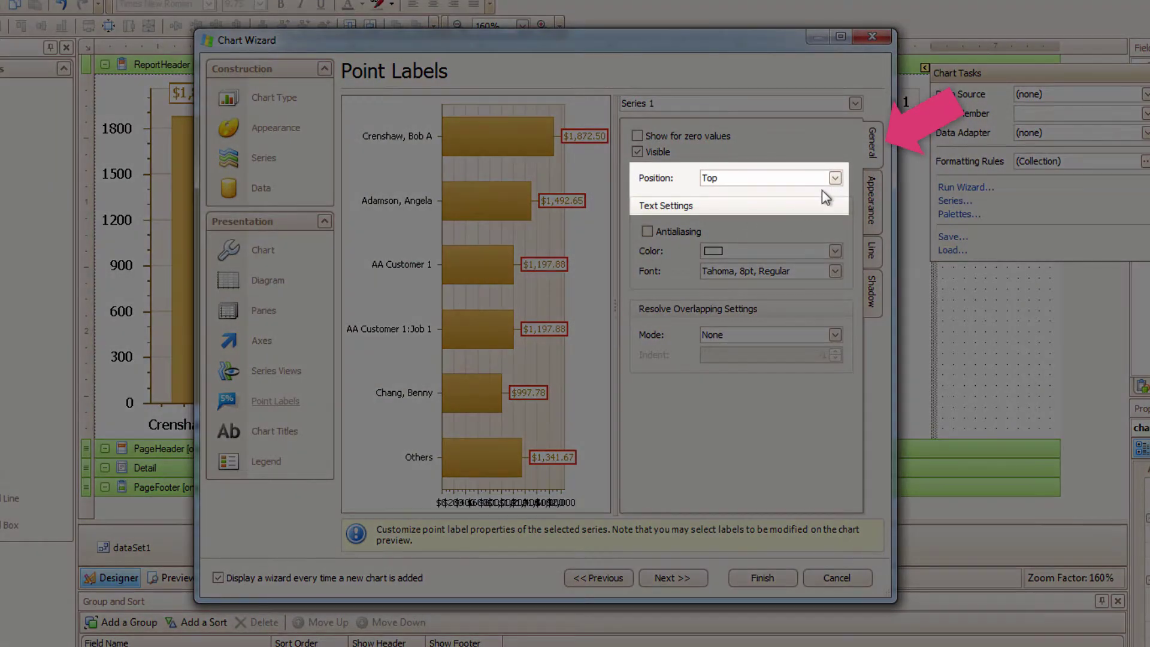
left_click(834, 178)
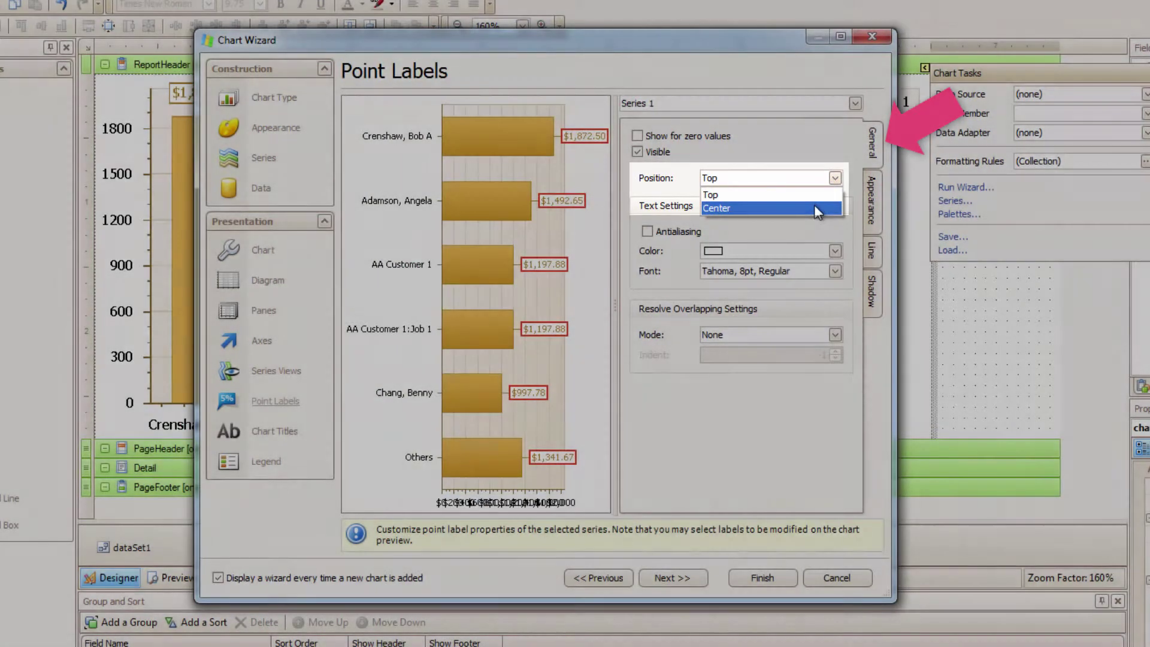
left_click(814, 207)
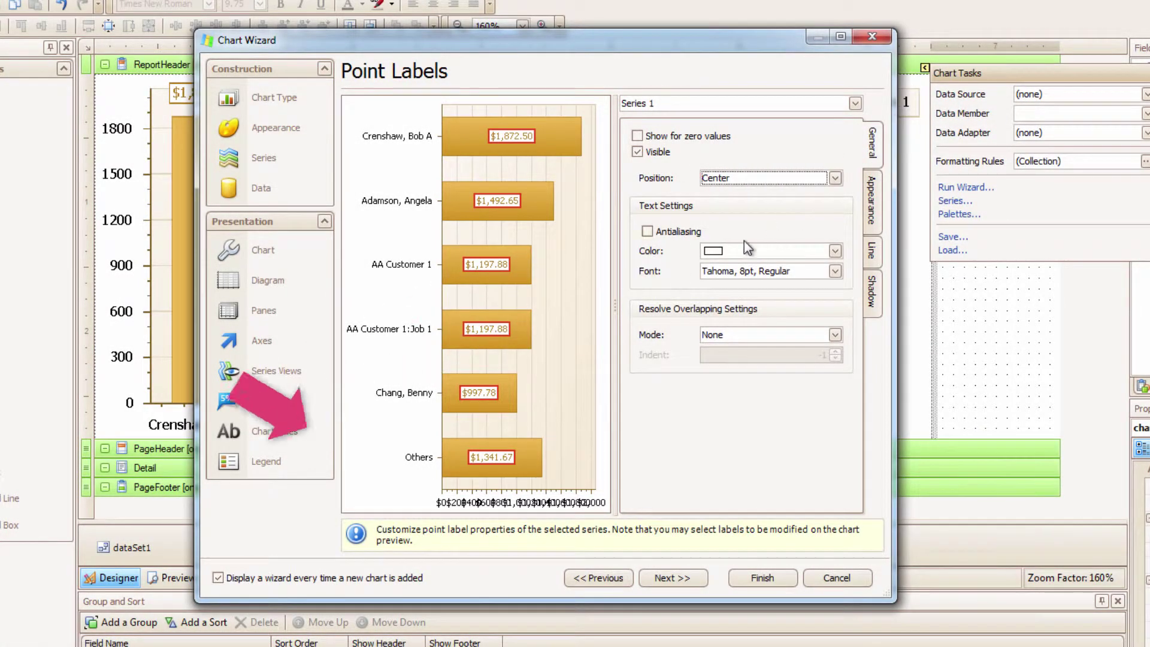
Add a chart title reading "Customer - Total Balance" and open its general position and appearance settings.
left_click(286, 440)
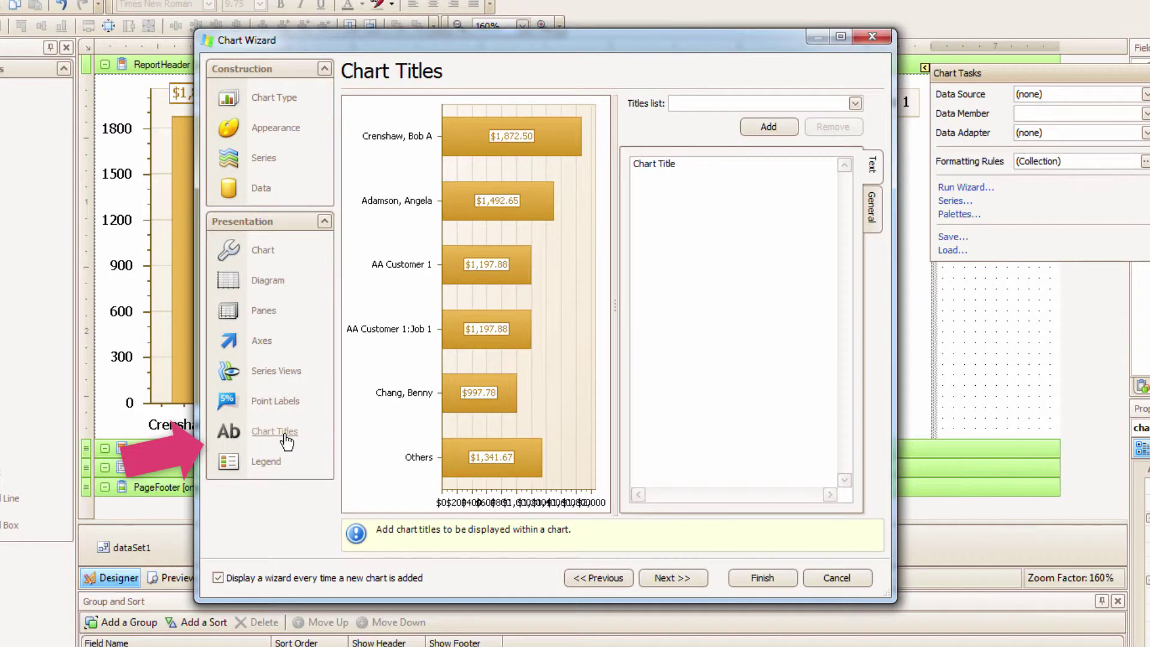
left_click(778, 126)
left_click_drag(707, 163, 633, 163)
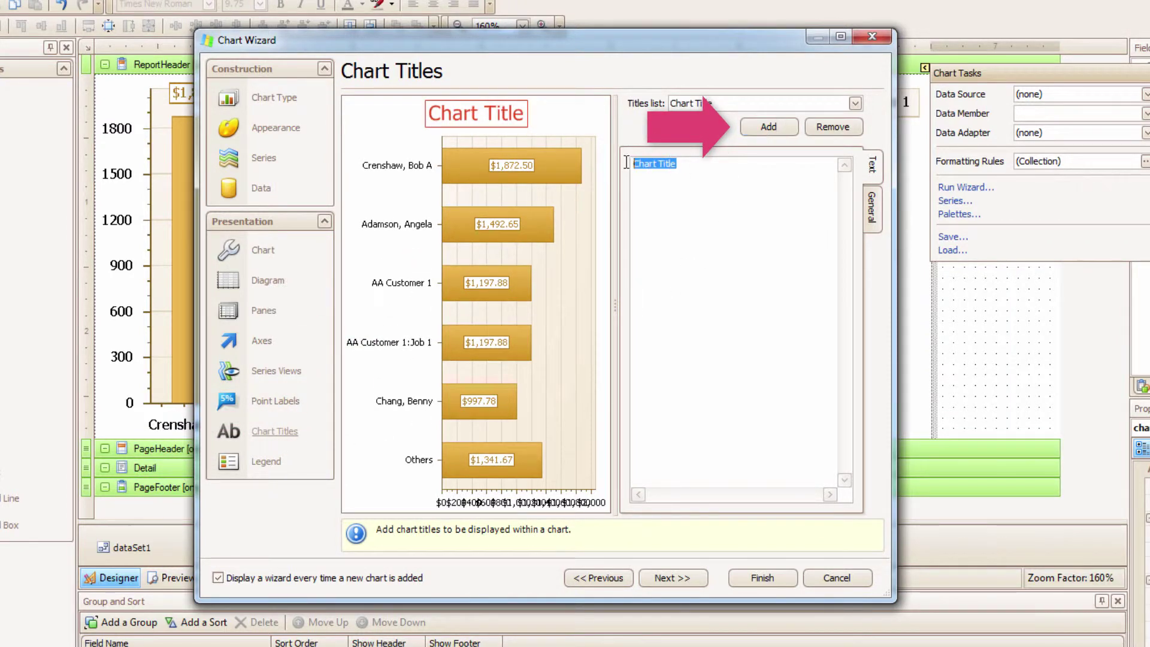
type("Customer - Total Balance")
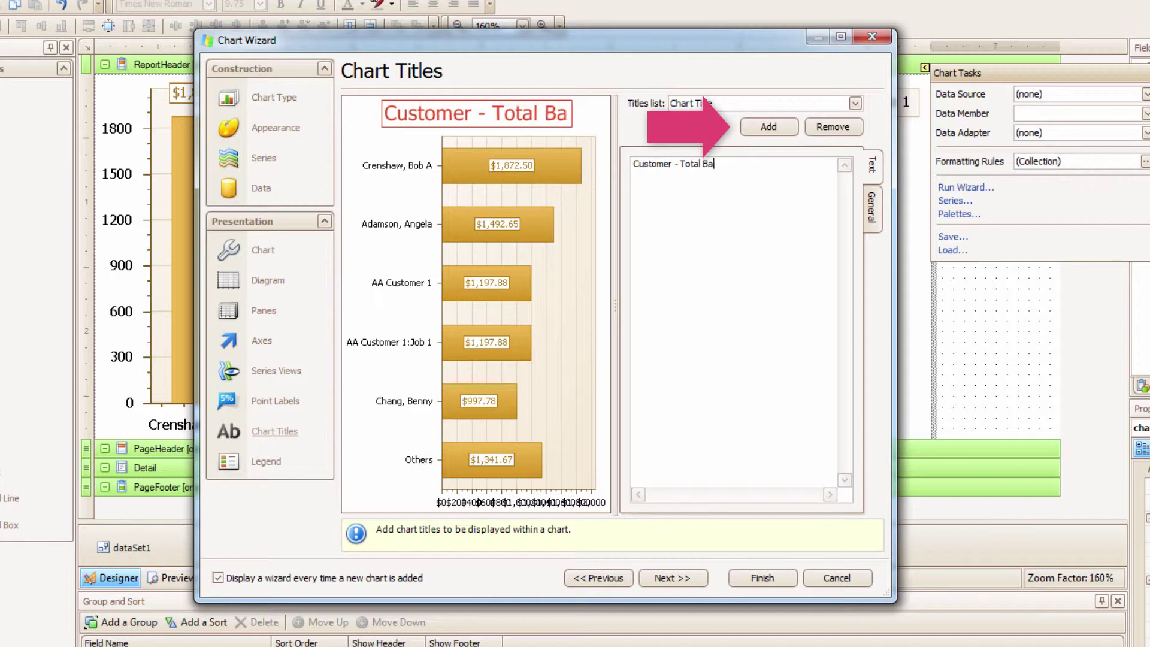
left_click(875, 215)
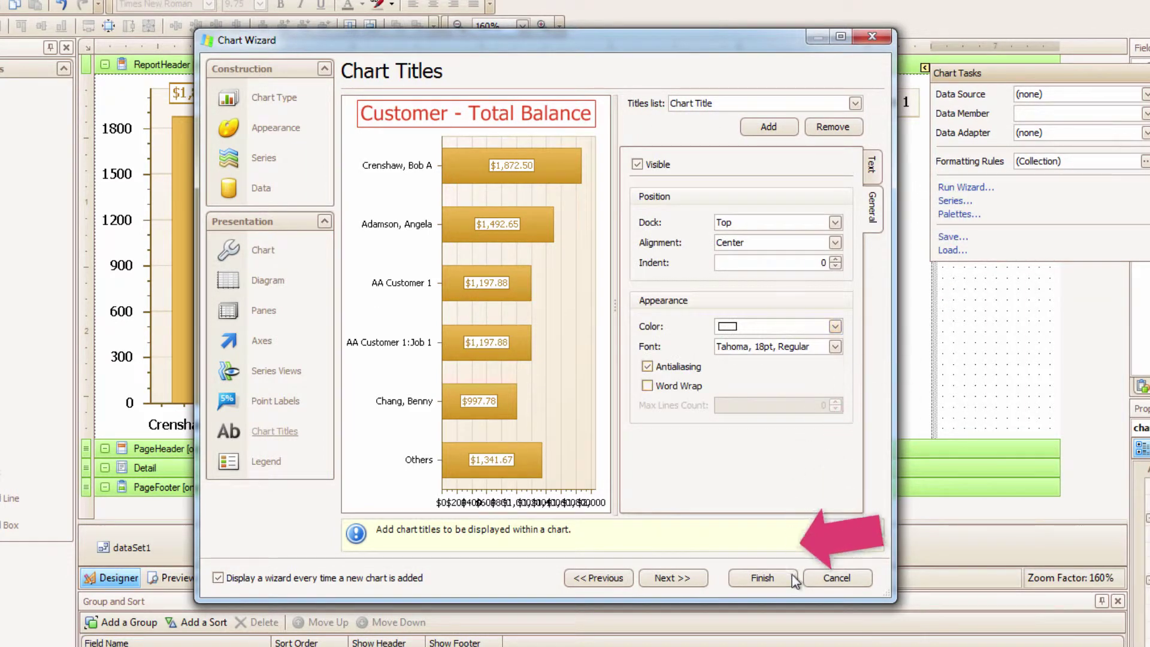
Finish the Chart Wizard and check the chart in the report preview.
left_click(761, 578)
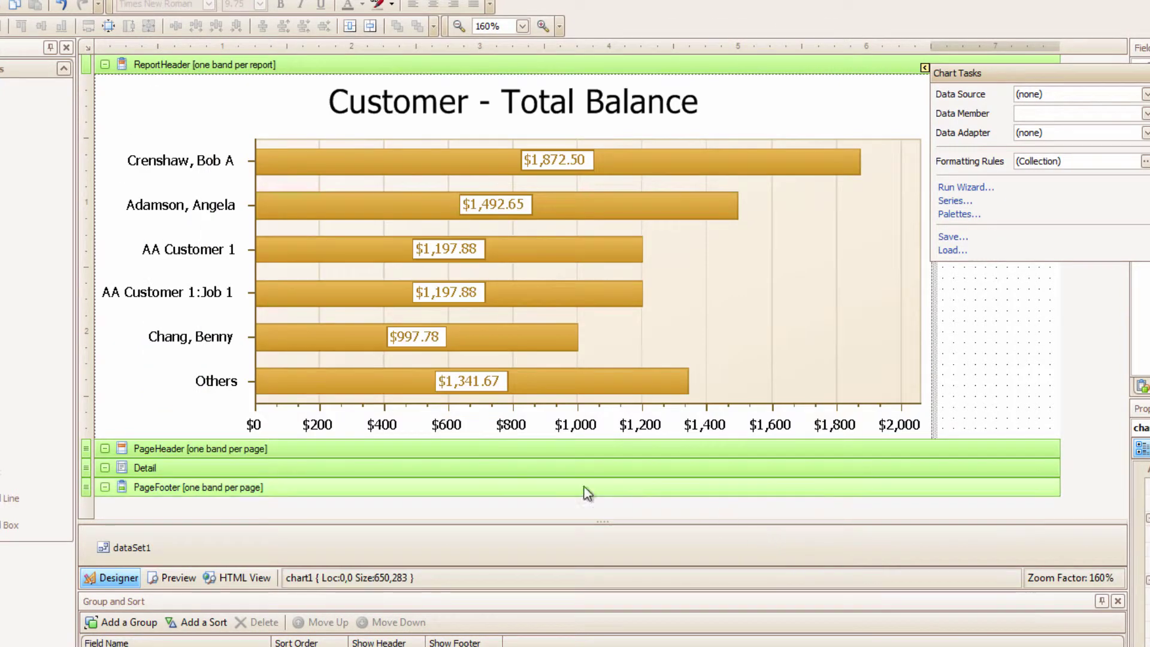
left_click(191, 580)
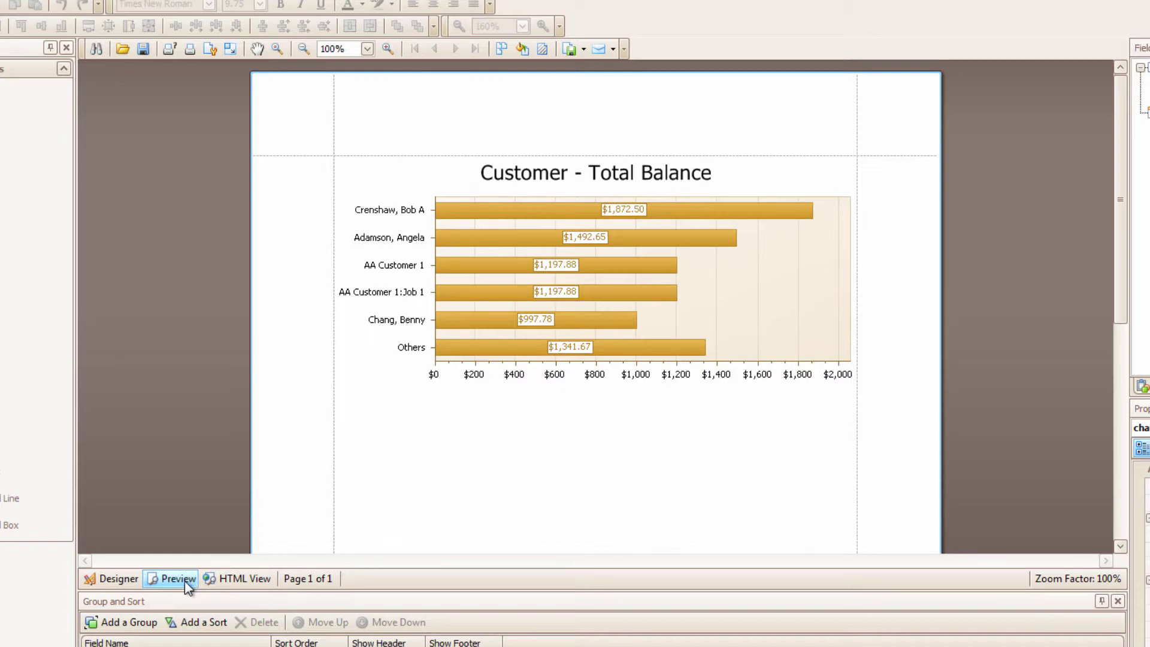
left_click(114, 578)
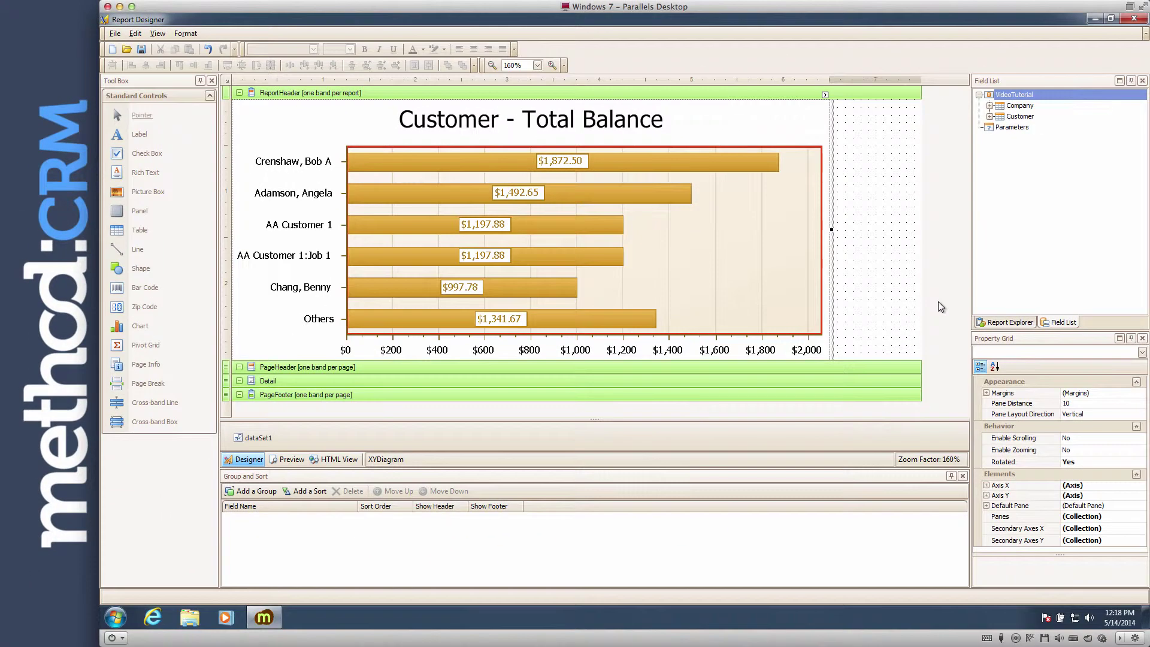
Set the report's Landscape page setting to Yes.
left_click(938, 301)
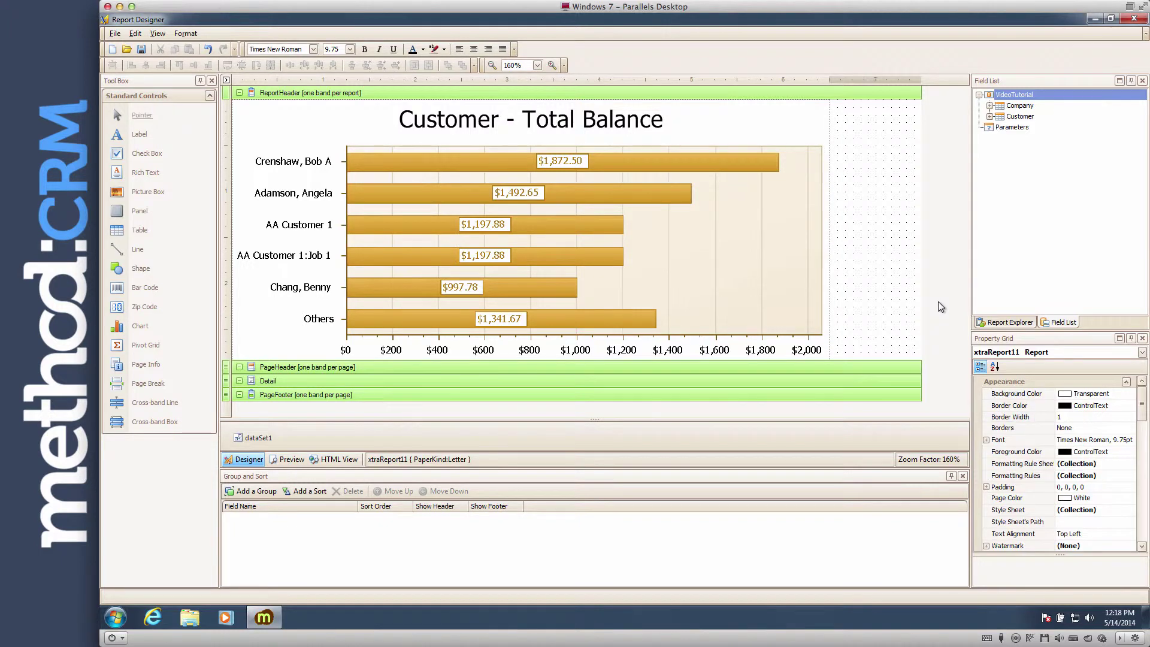
scroll(1147, 448, "down", 5)
scroll(1147, 448, "down", 6)
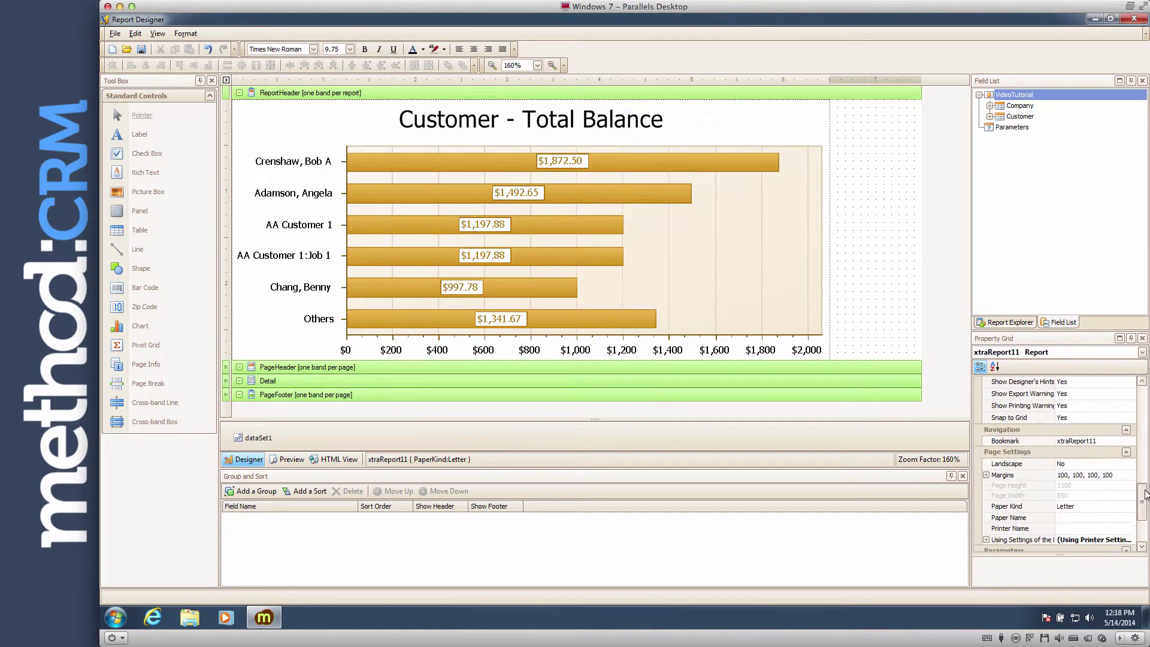
left_click(1130, 415)
left_click(1130, 415)
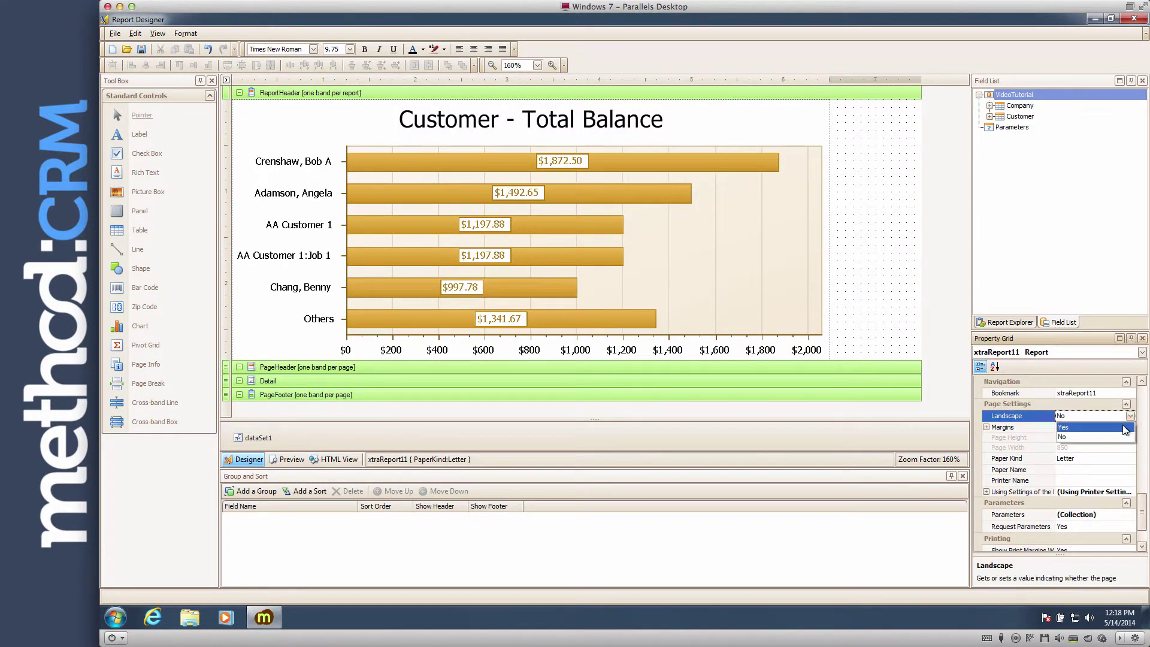
left_click(1123, 428)
Enlarge the chart to about 900 wide by 433 high to fill the landscape page width, and preview the report.
left_click_drag(791, 413, 839, 413)
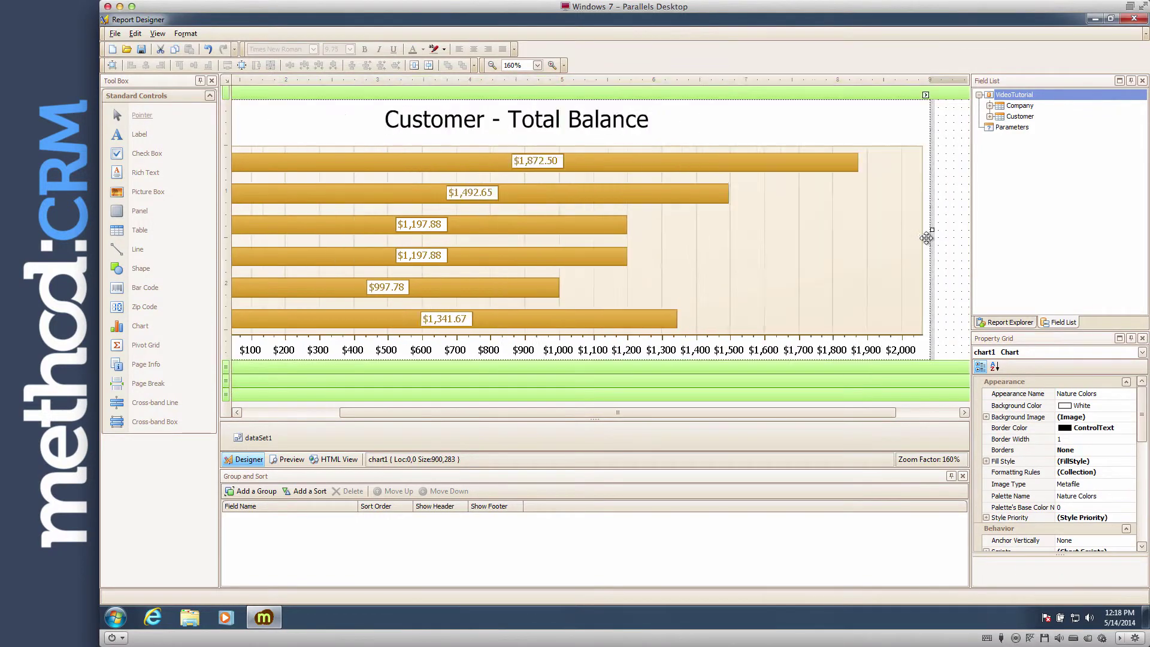
scroll(926, 238, "down", 2)
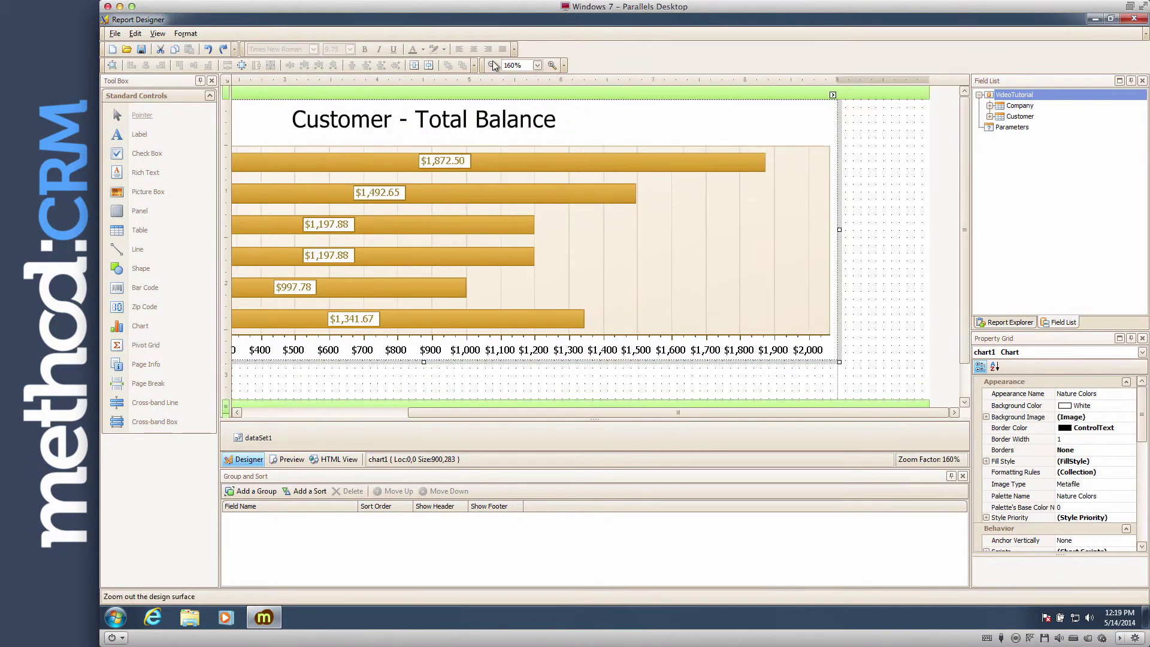
left_click_drag(542, 298, 542, 395)
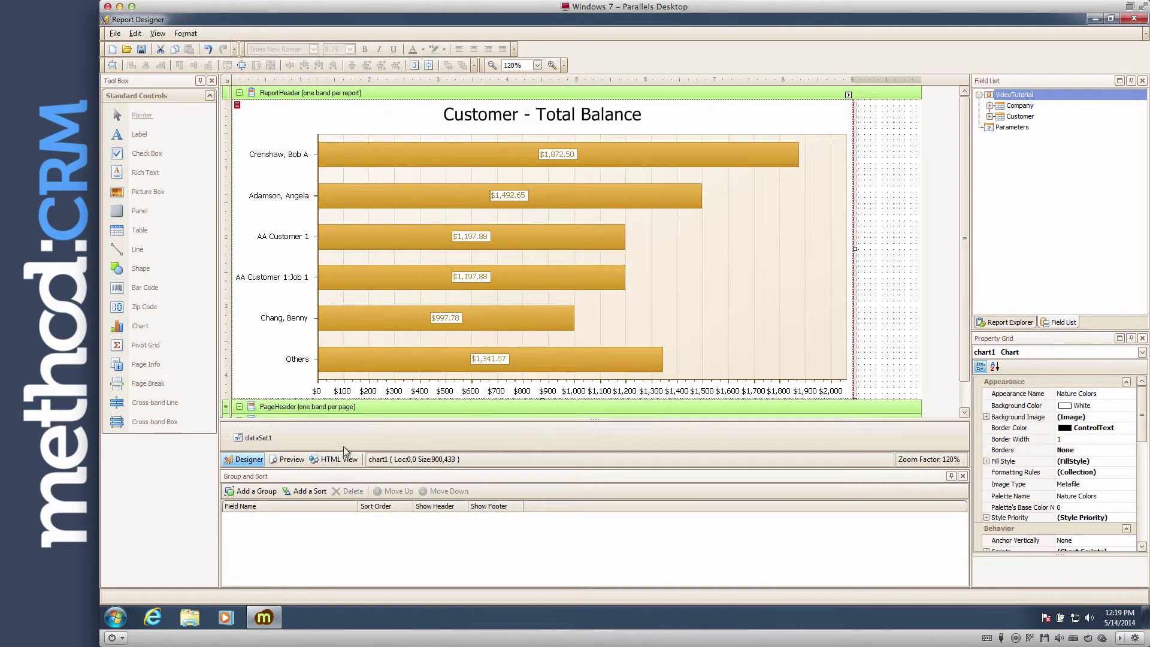
left_click(294, 460)
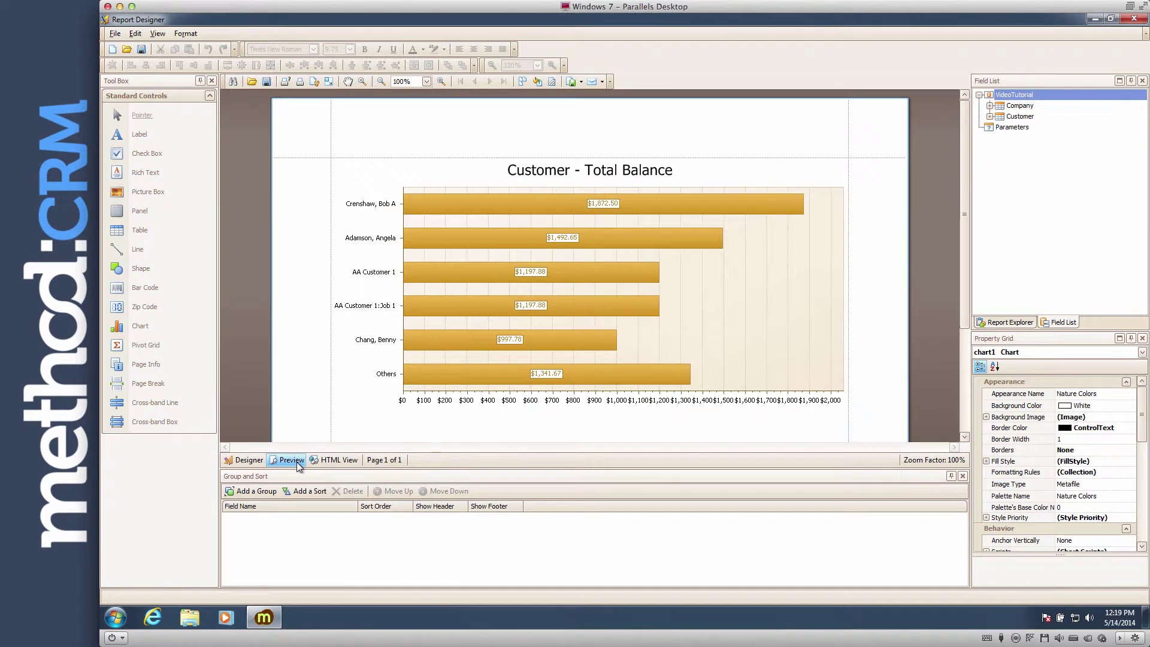